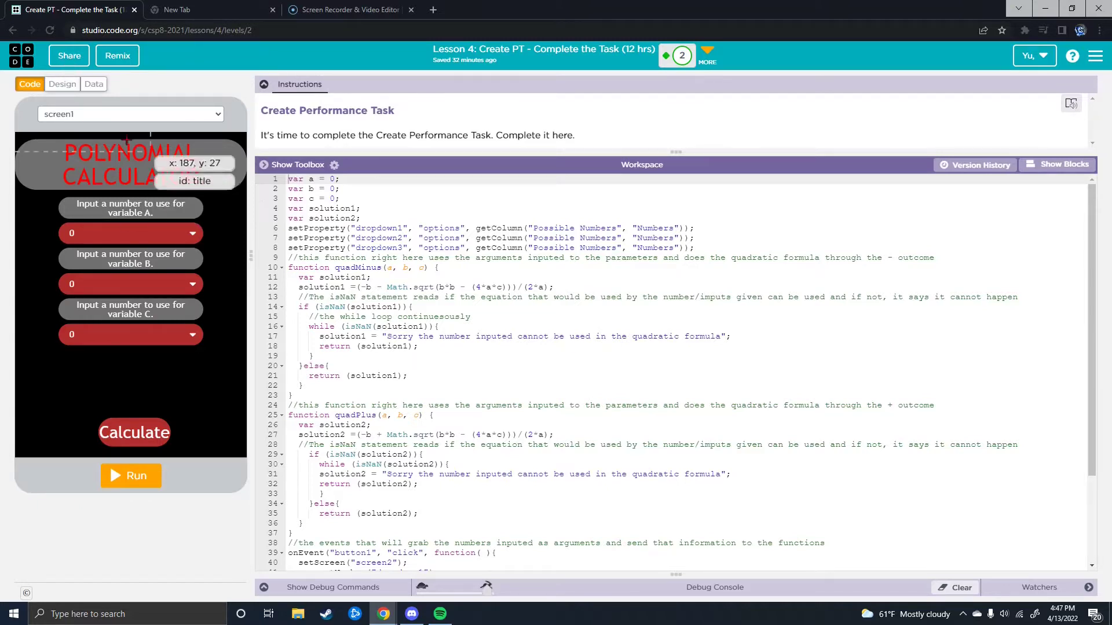
Step: Copy the Polynomial Calculator's project link, open it in a new tab, then go to Screencast-O-Matic
click(68, 57)
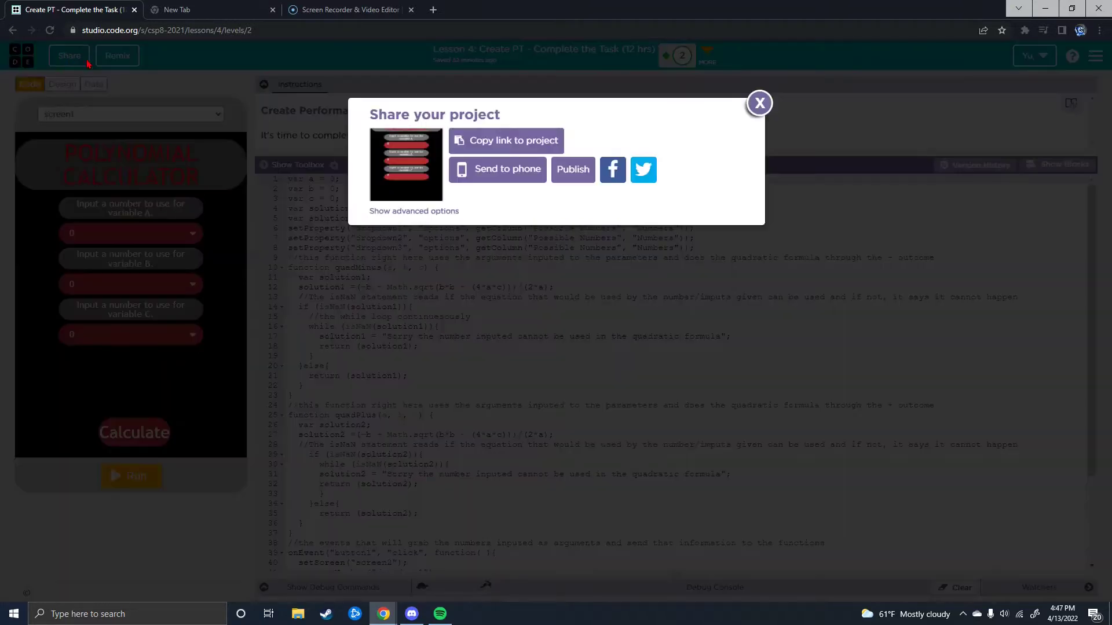
click(509, 144)
click(203, 11)
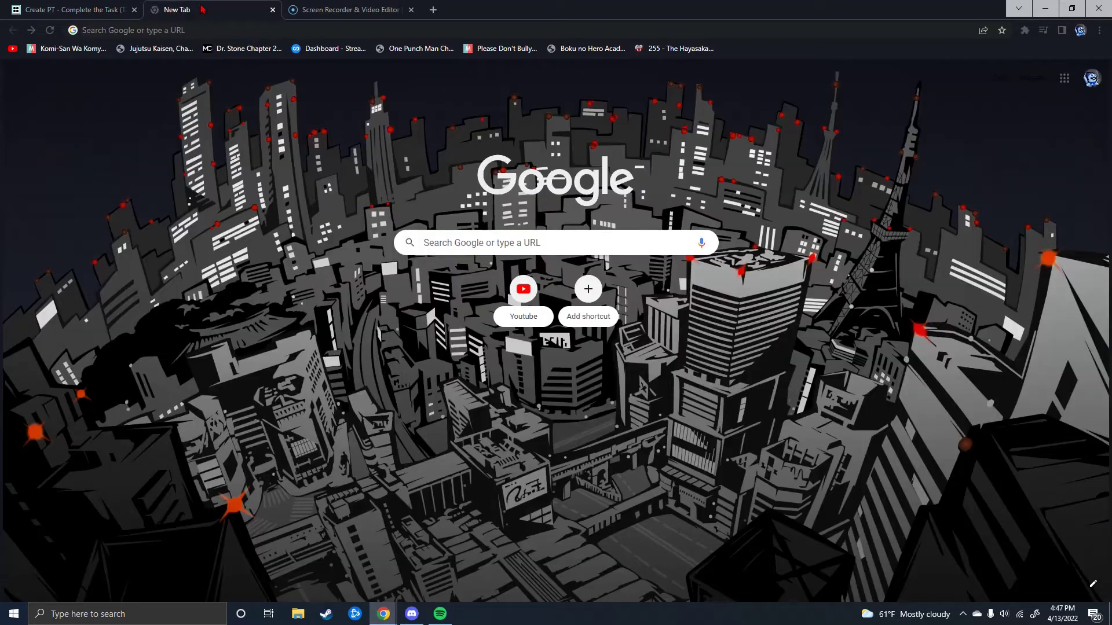
click(196, 29)
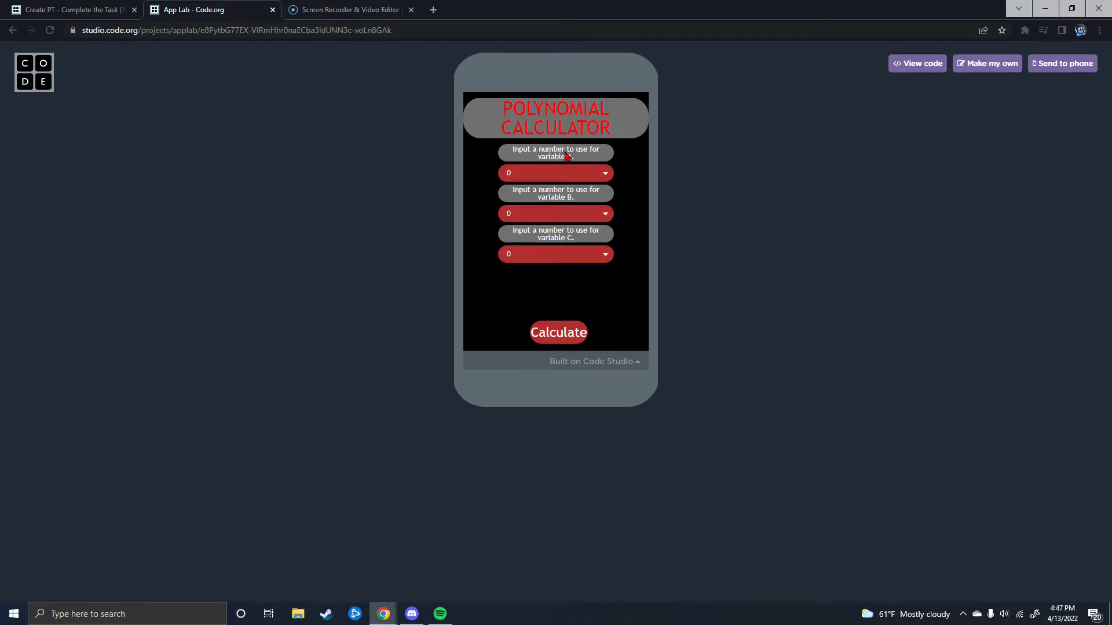
click(307, 7)
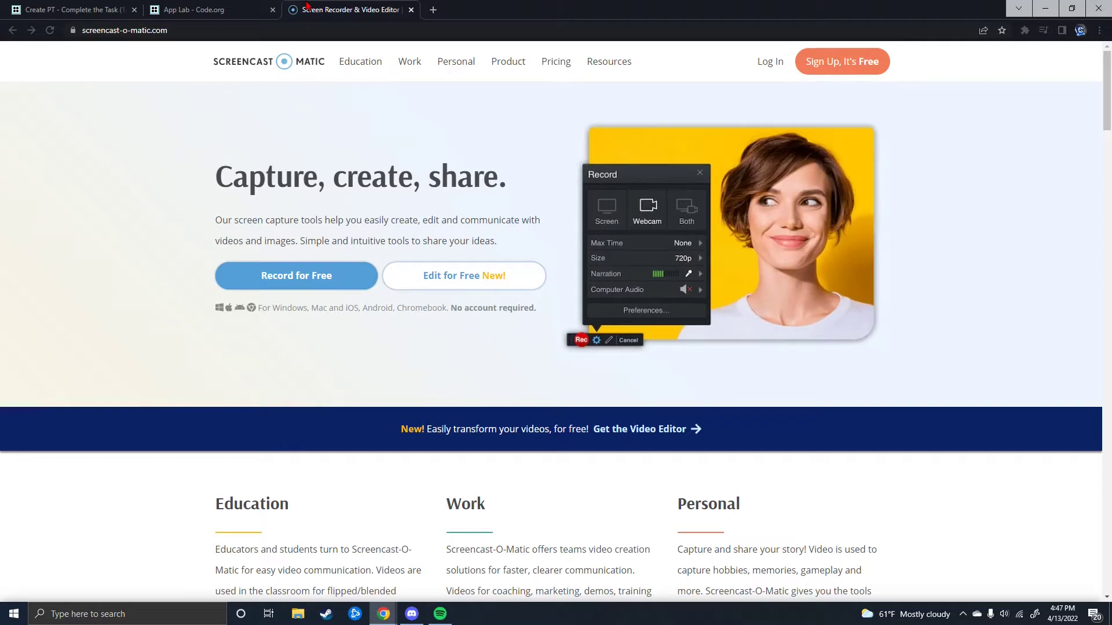
Step: Launch the free recorder with Narration set to None, framing the App Lab calculator
click(333, 270)
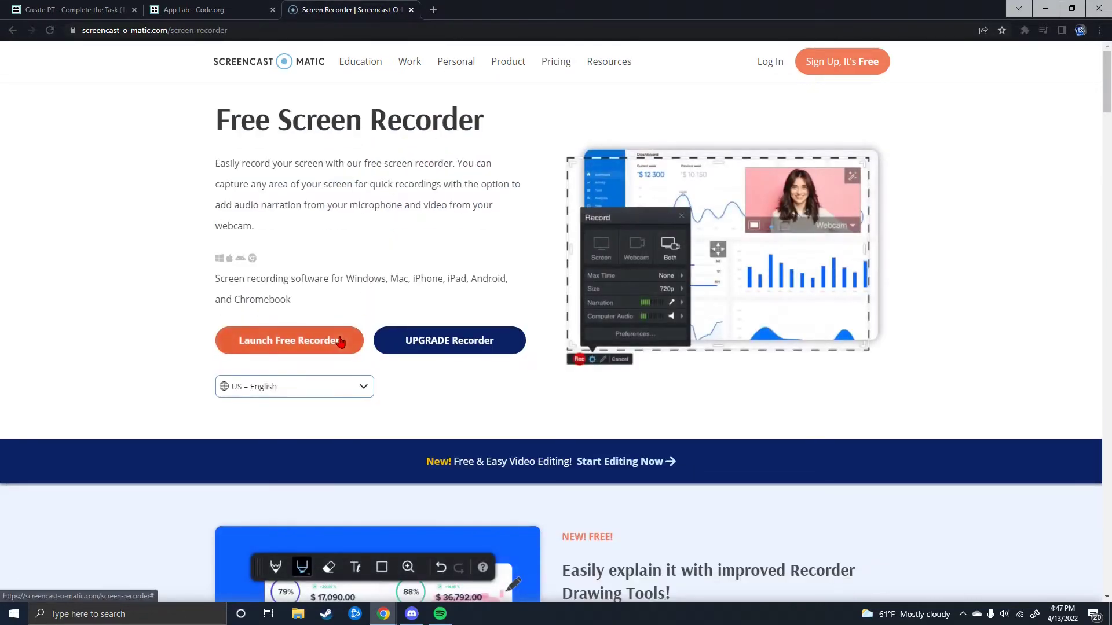
click(341, 342)
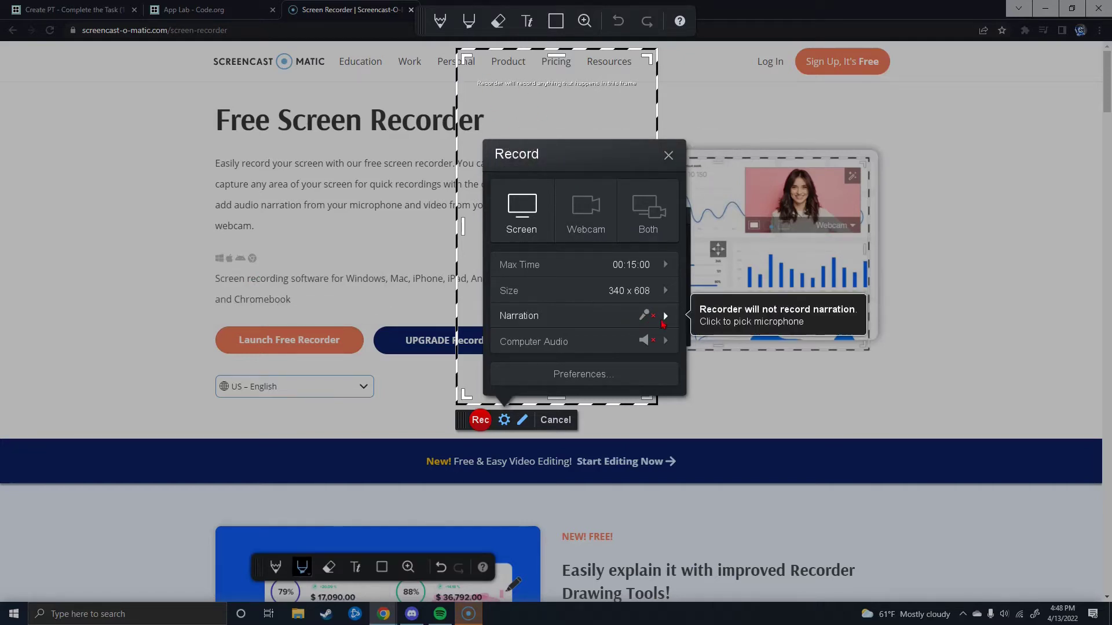
click(664, 322)
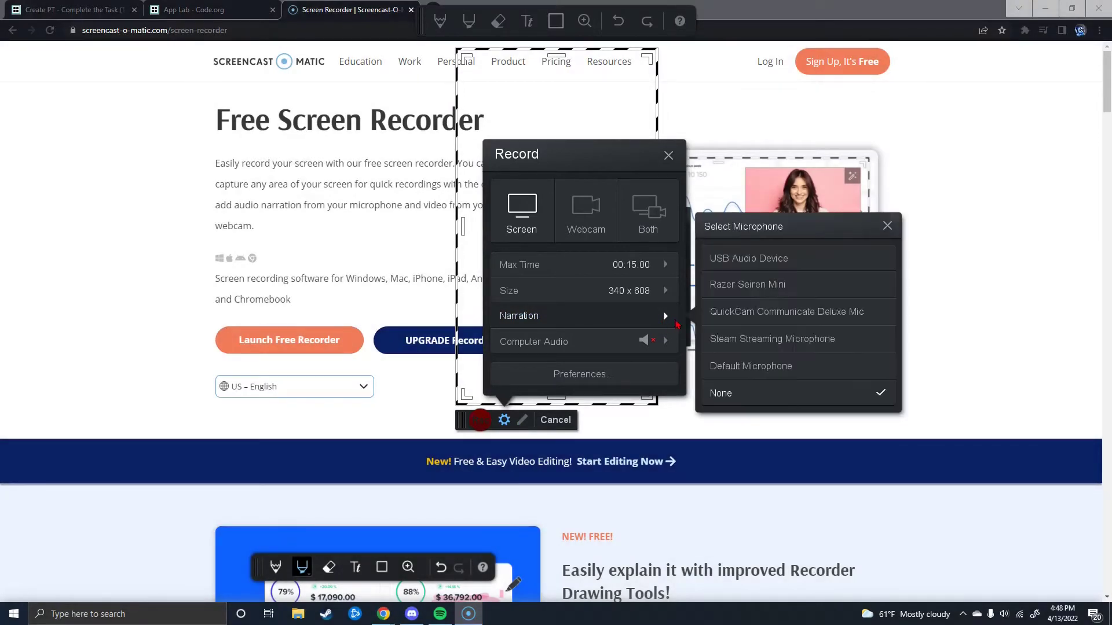
click(743, 394)
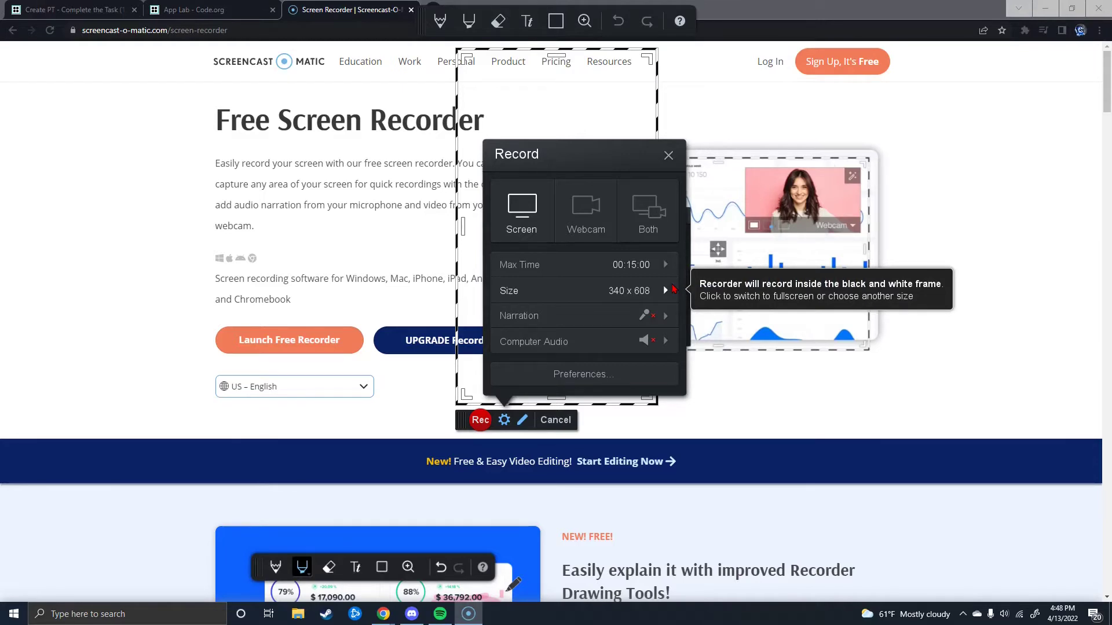
click(671, 156)
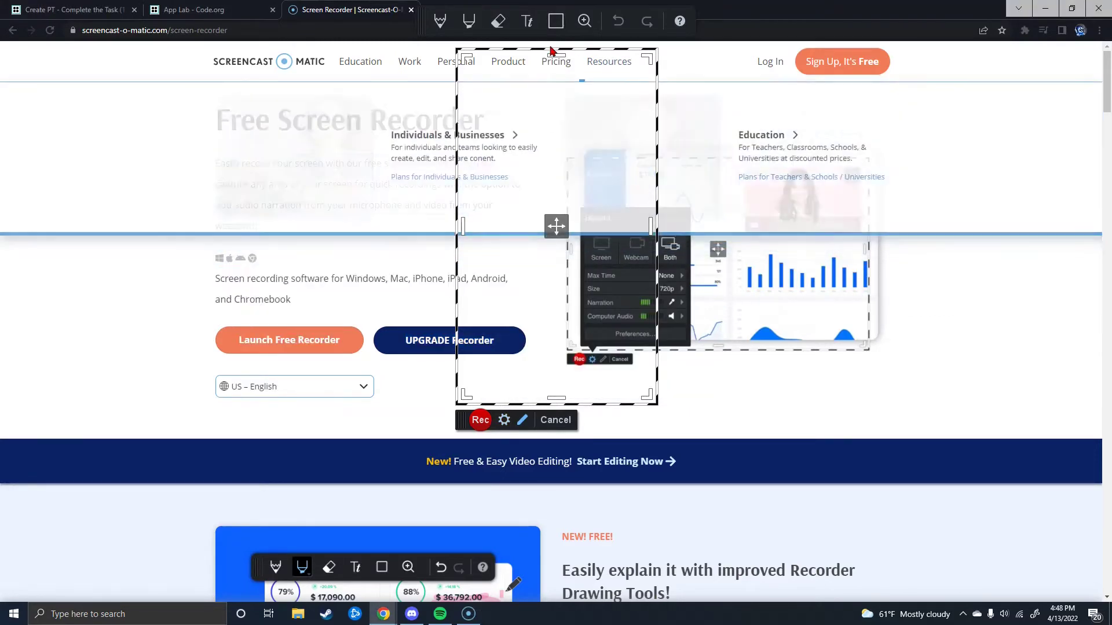
key(ctrl+shift+Tab)
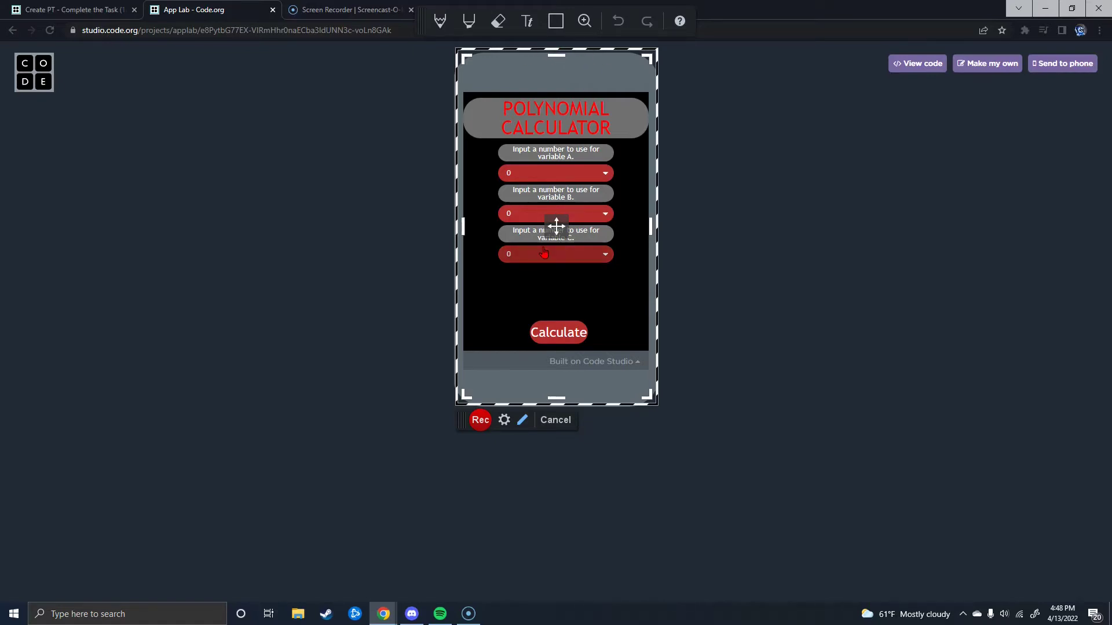
Step: Start recording and calculate answers with A set to 6 and a chosen B value
click(480, 420)
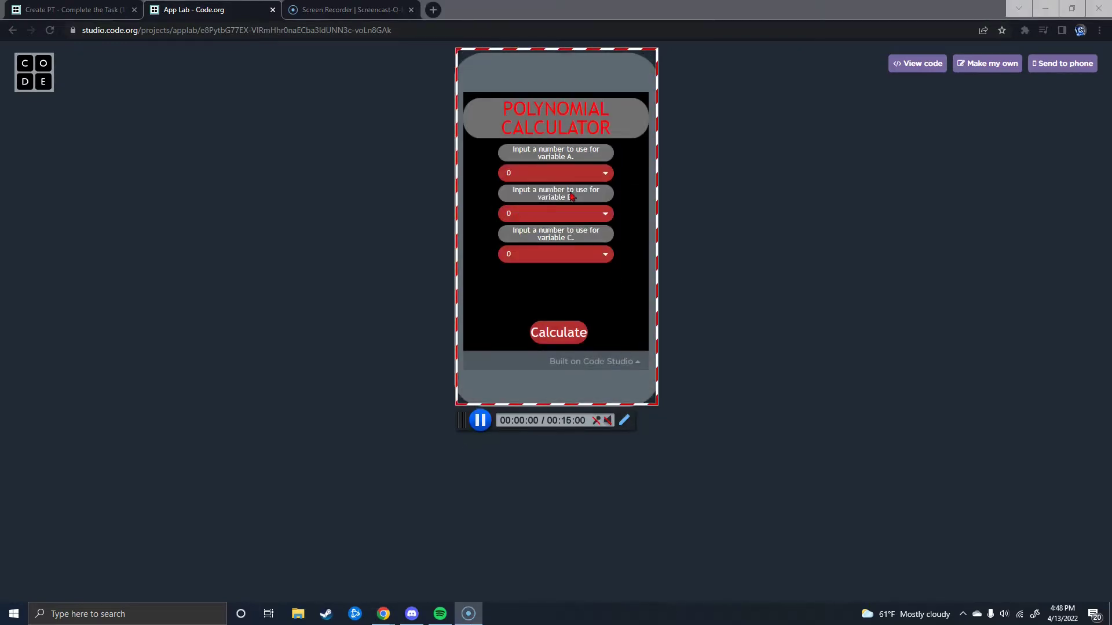
click(556, 173)
click(524, 225)
click(524, 213)
click(524, 266)
click(553, 332)
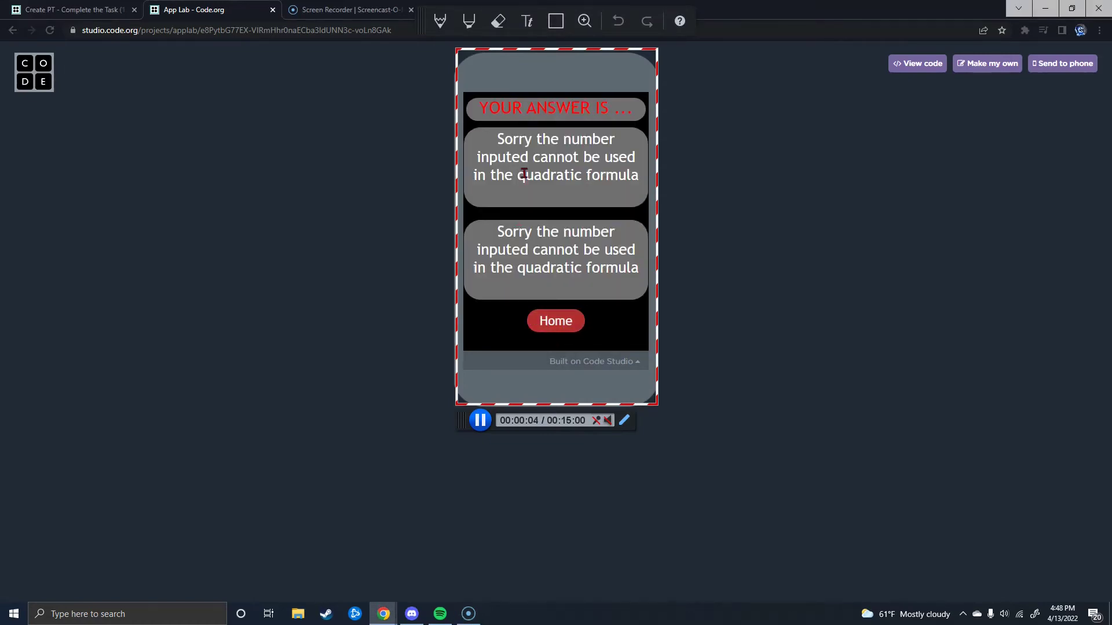
click(556, 321)
Step: Recalculate with A set to 0, then stop and finish the 0:10.73 recording
click(524, 173)
click(521, 233)
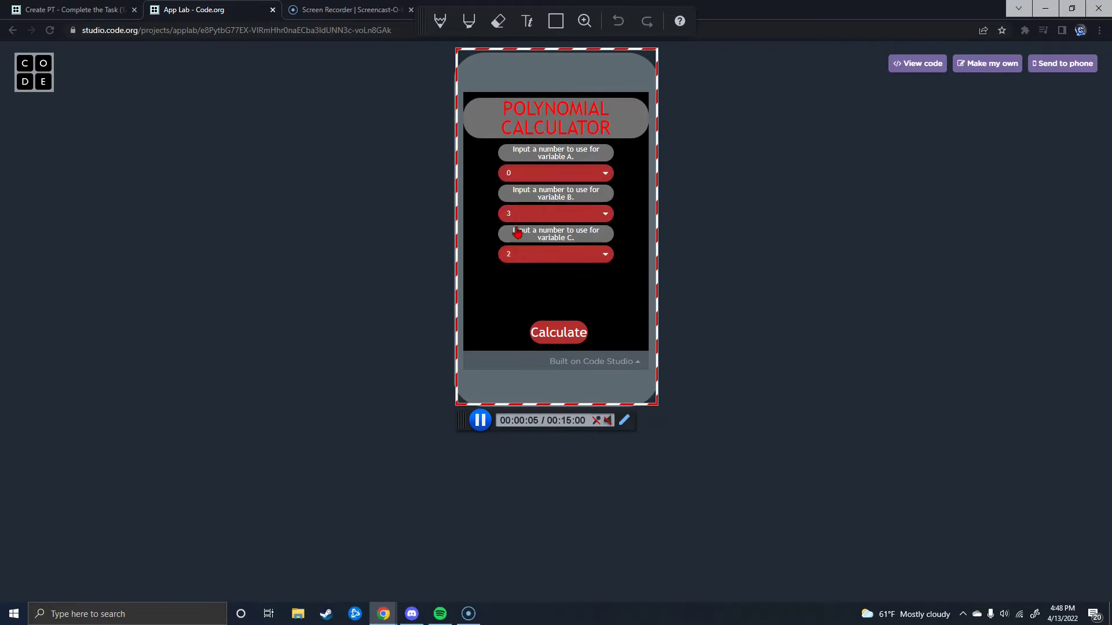
click(548, 334)
click(556, 321)
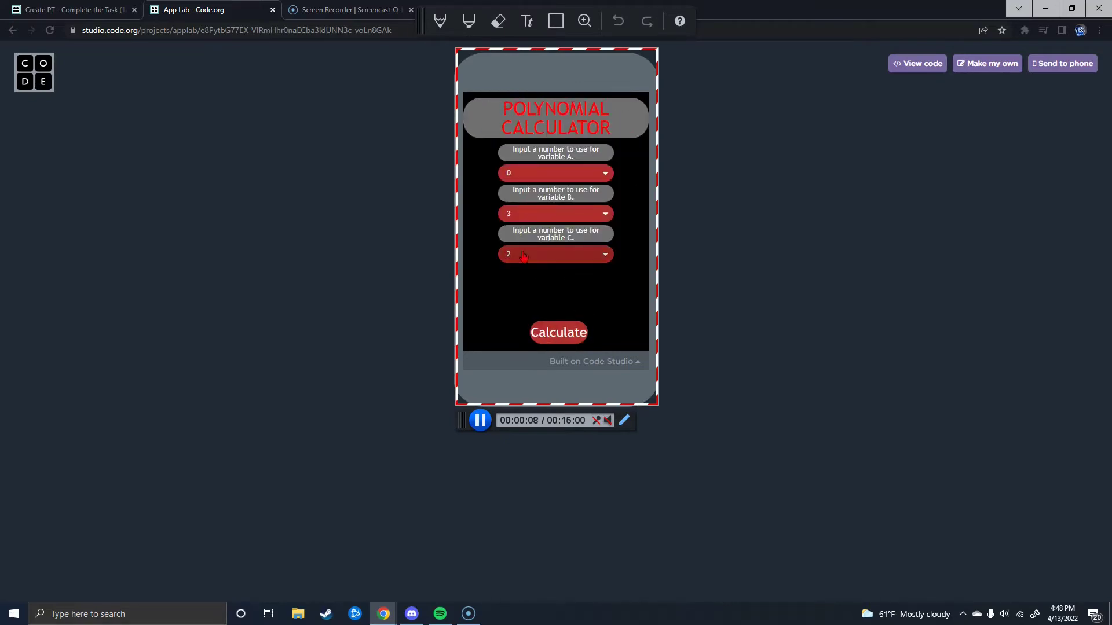
click(480, 420)
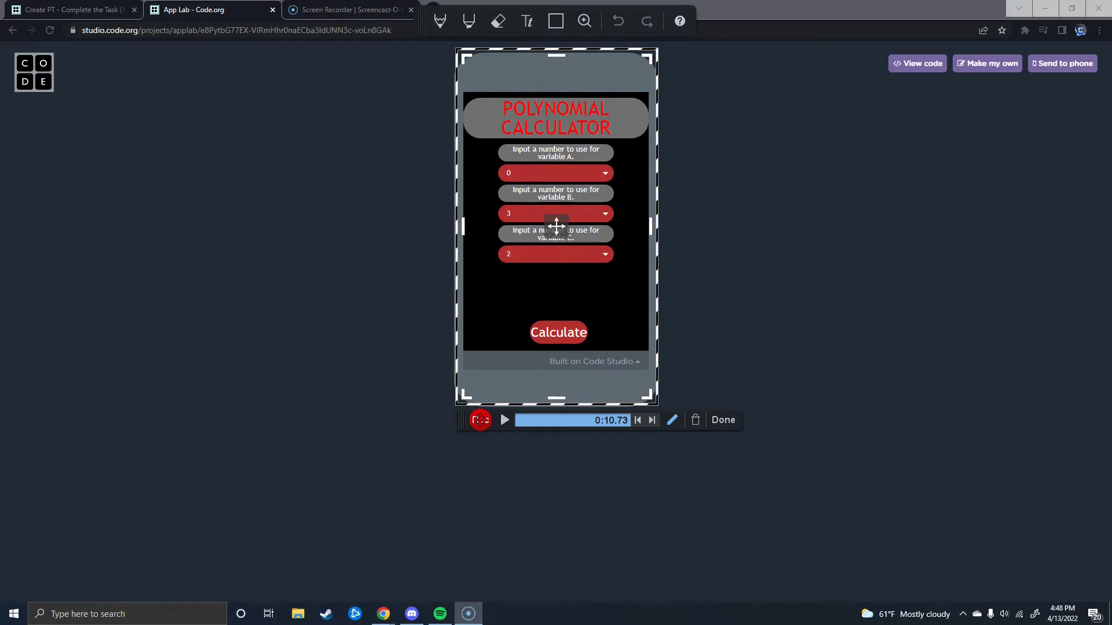
click(728, 423)
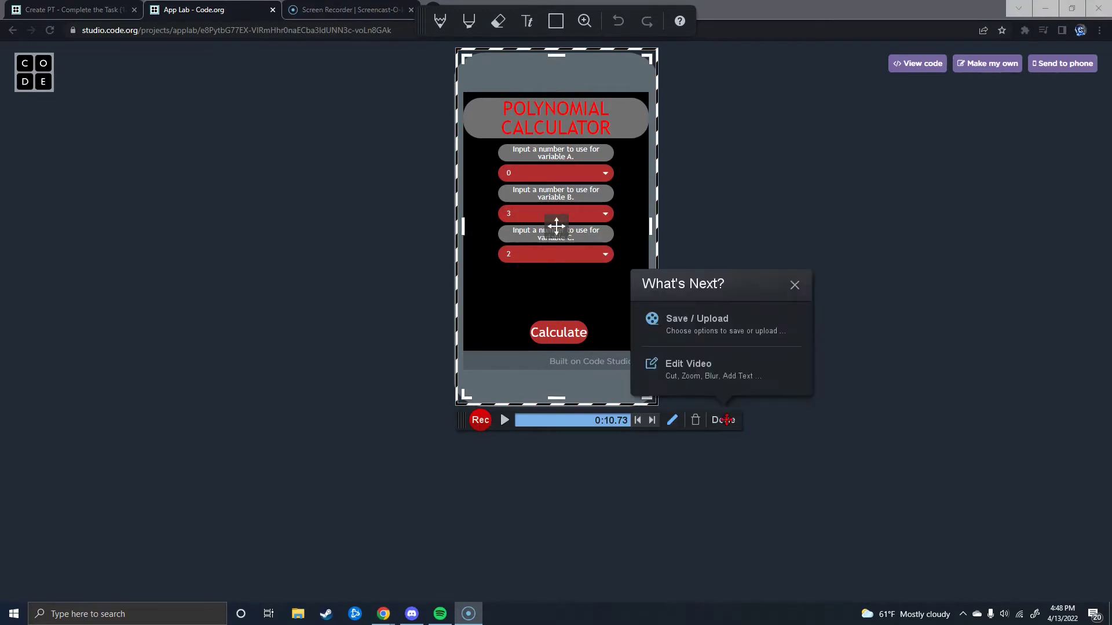
Step: Under Save / Upload, trim the start and end off the recorded clip
click(716, 334)
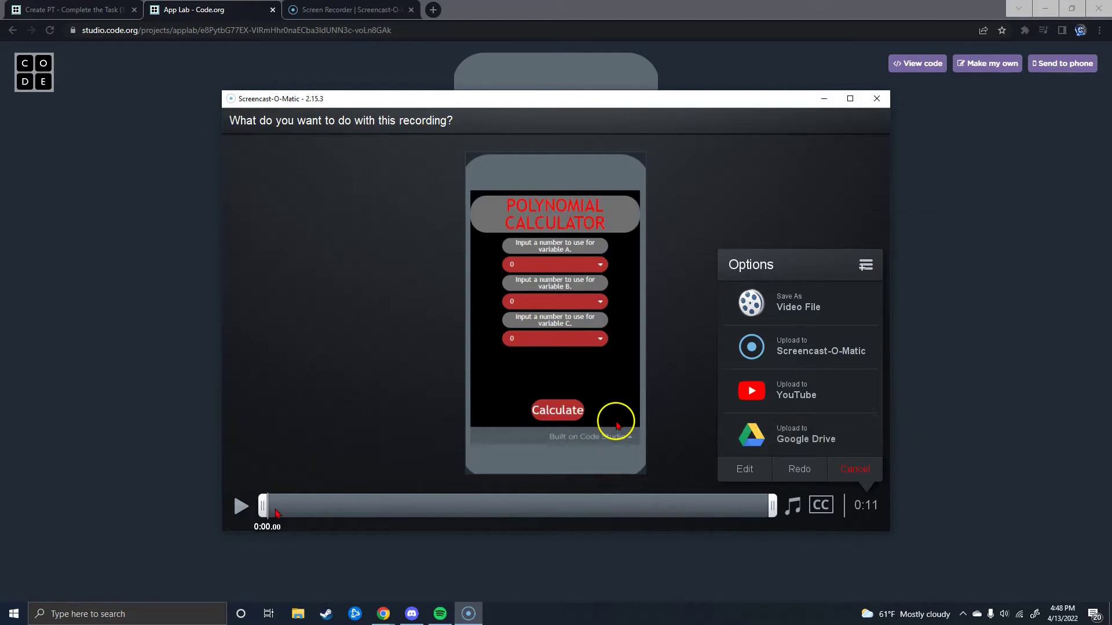
click(328, 509)
click(457, 508)
drag(262, 506, 295, 506)
drag(772, 506, 748, 506)
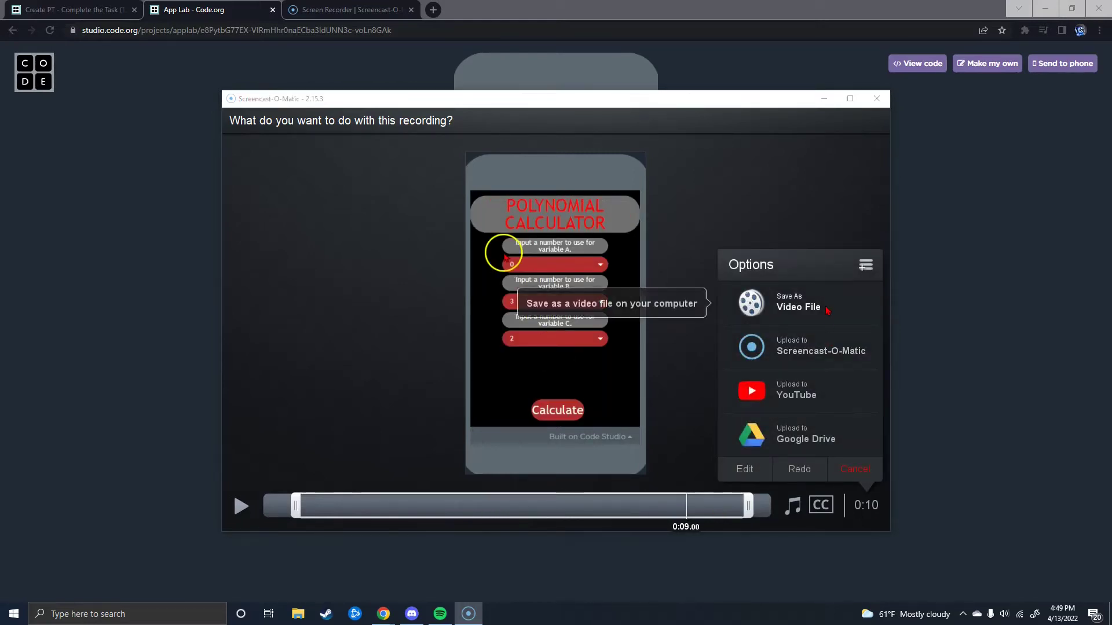
Step: Save the clip as a video file named 'Individual Video 1' and publish it
click(827, 311)
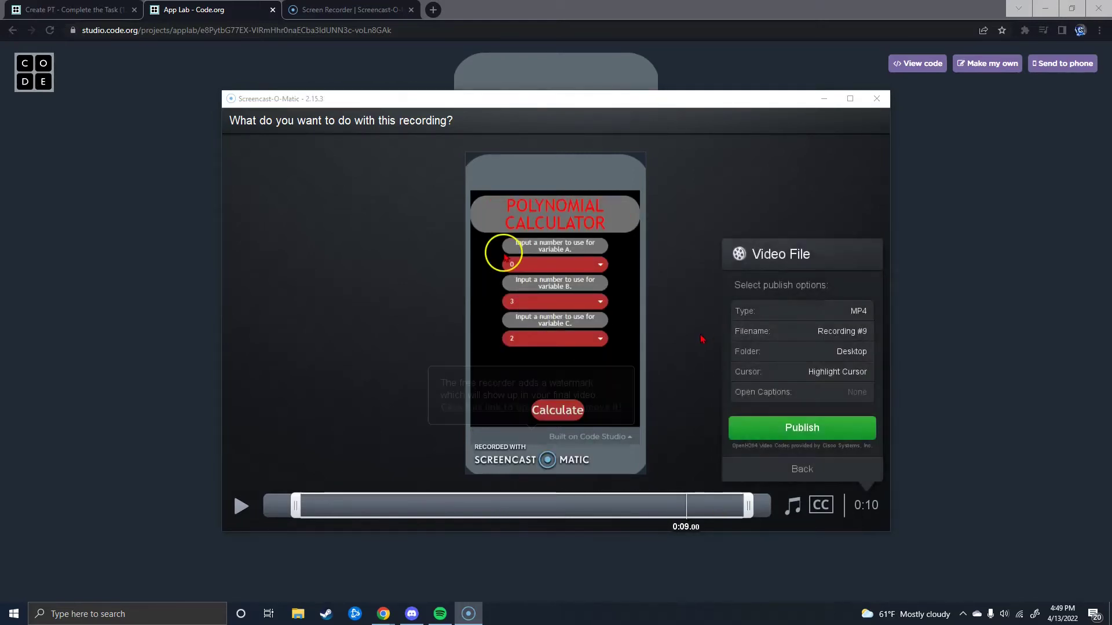
click(824, 337)
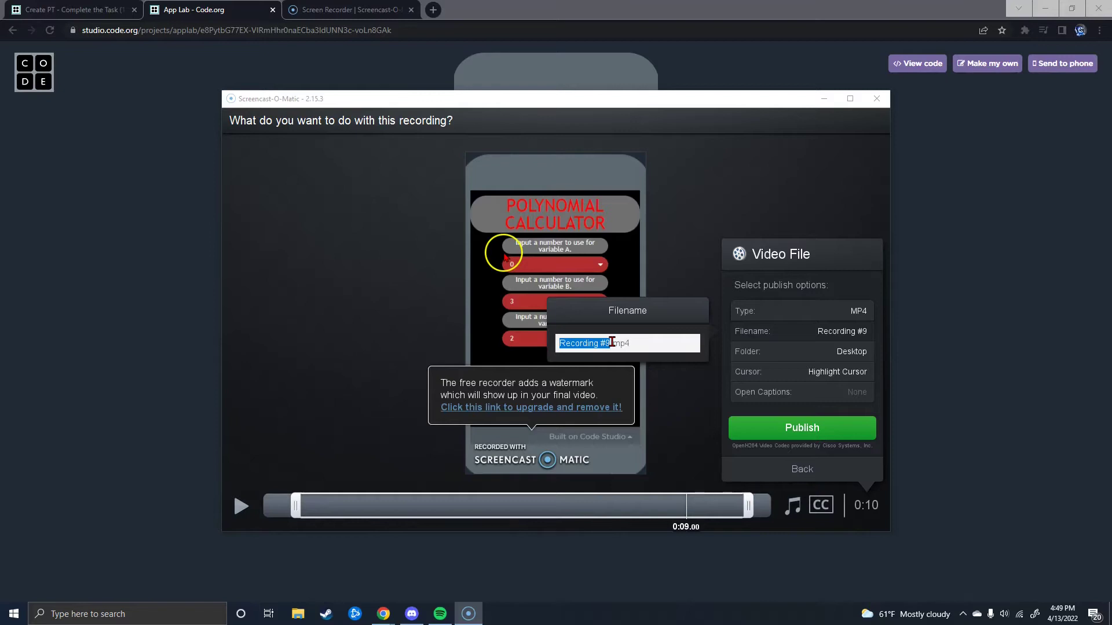
text(Indiv)
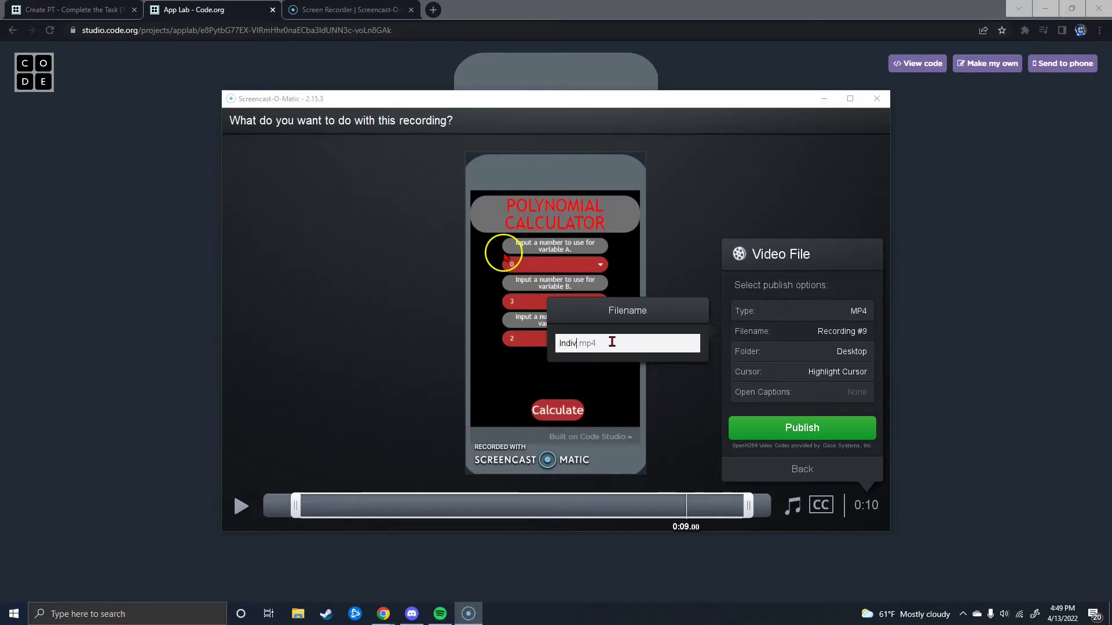
text(idual Video 1)
key(Return)
key(Return)
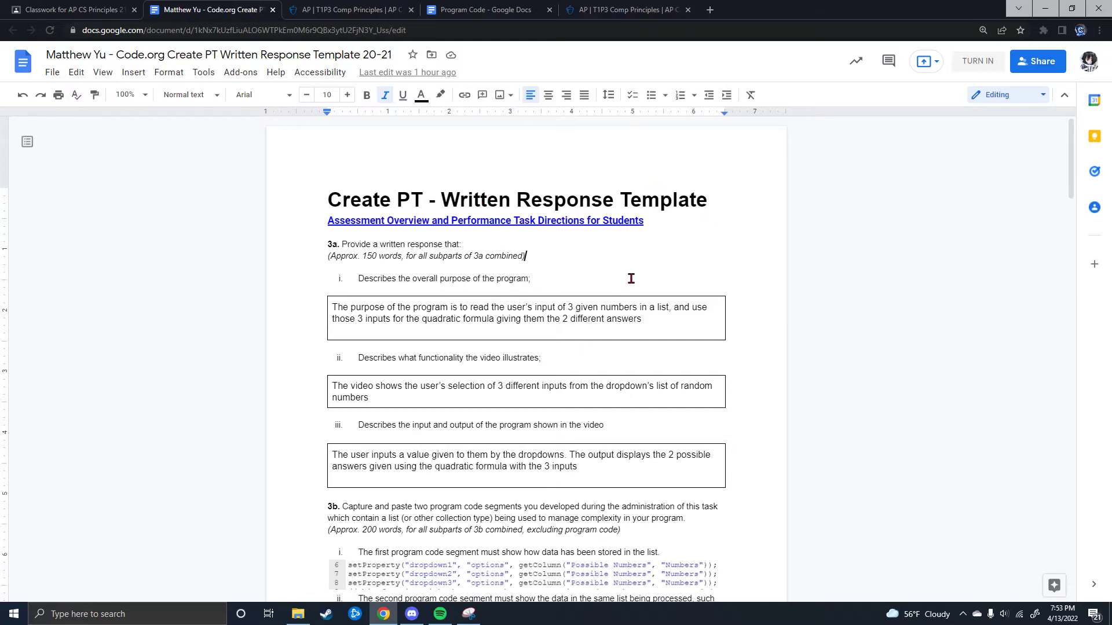
Step: Review the Written Response Template answers, selecting the program-purpose answer text
click(328, 313)
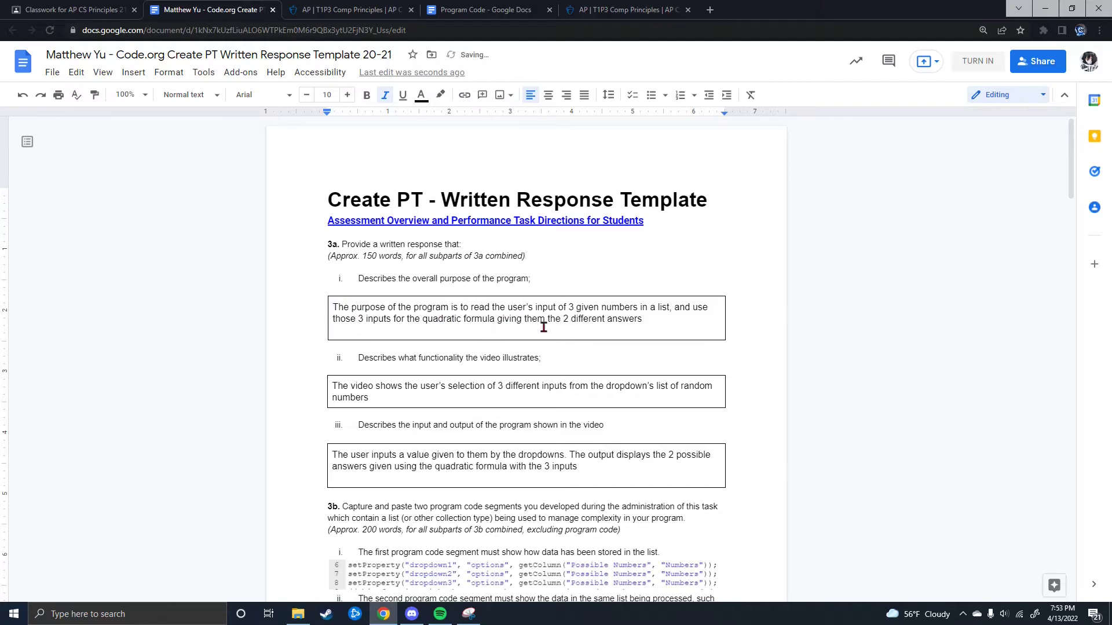
scroll(479, 315, down, 1)
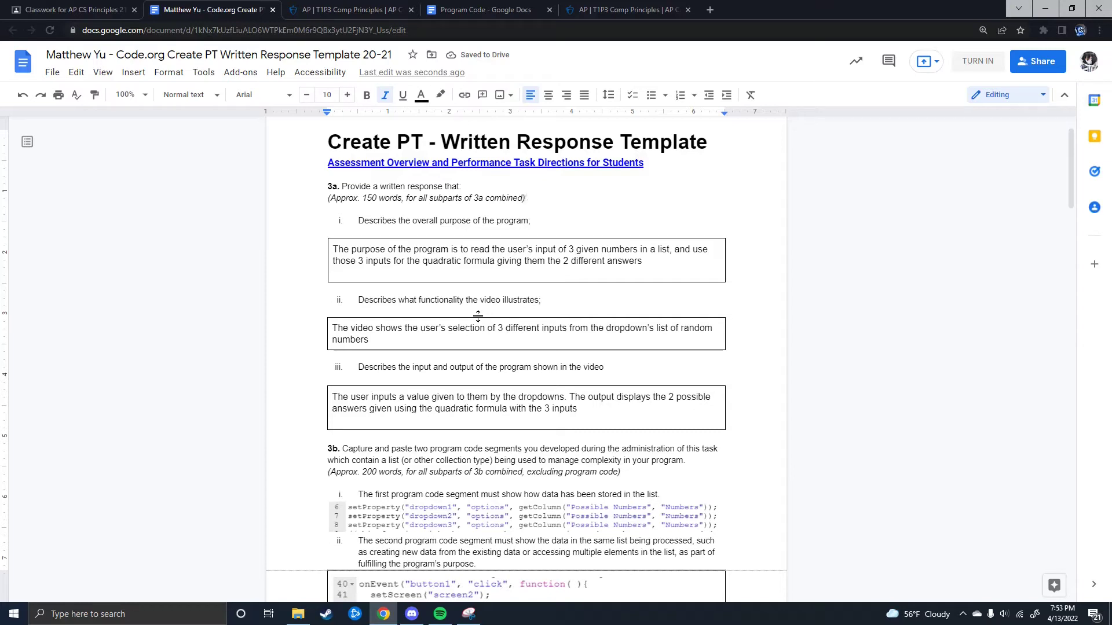
drag(644, 262, 343, 253)
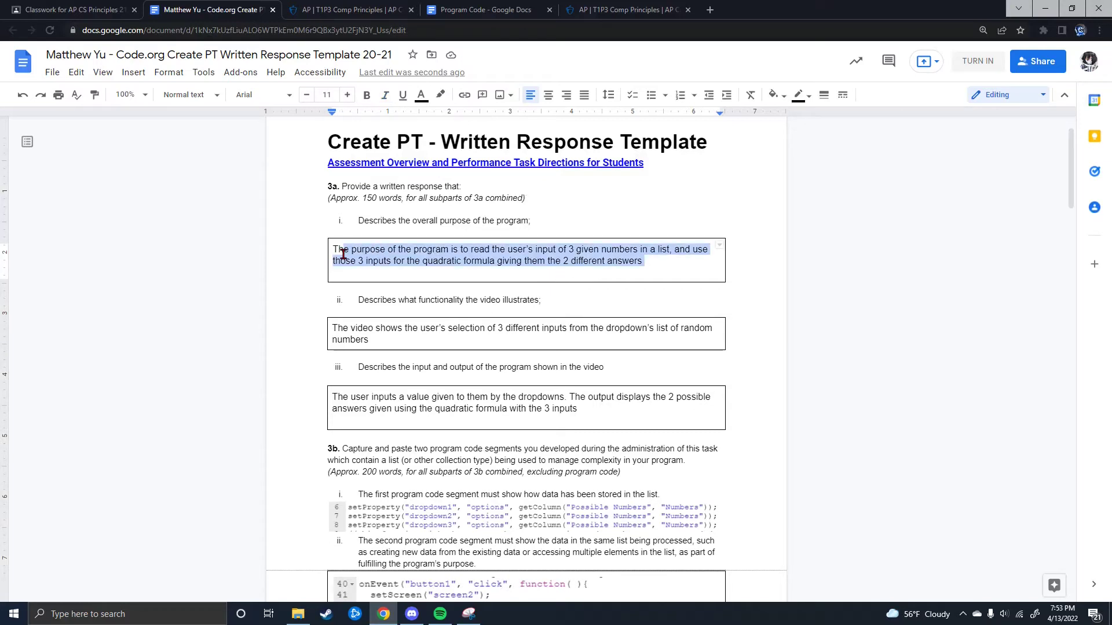
scroll(509, 350, down, 3)
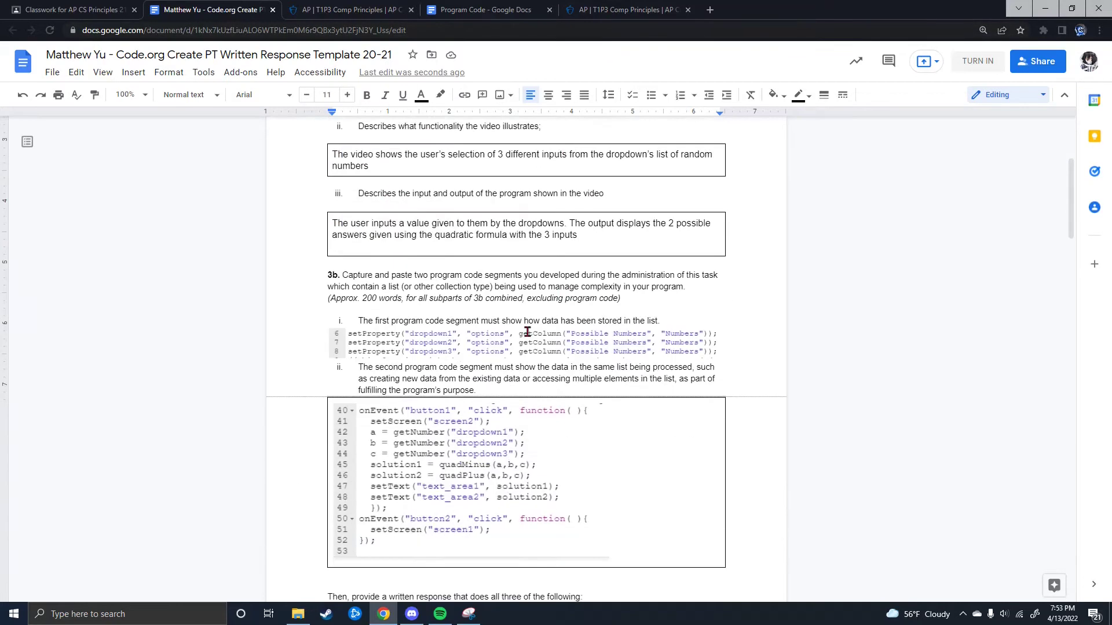
Step: Check the submission status table under Class Summary > Overview in the portfolio
click(620, 11)
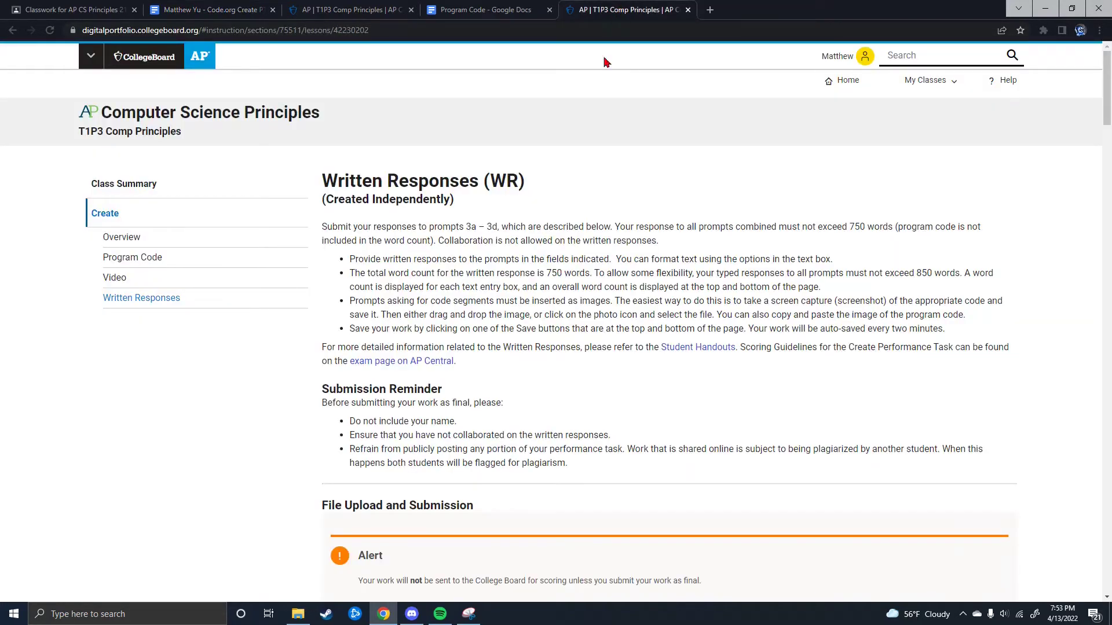
scroll(600, 129, down, 3)
scroll(463, 116, up, 3)
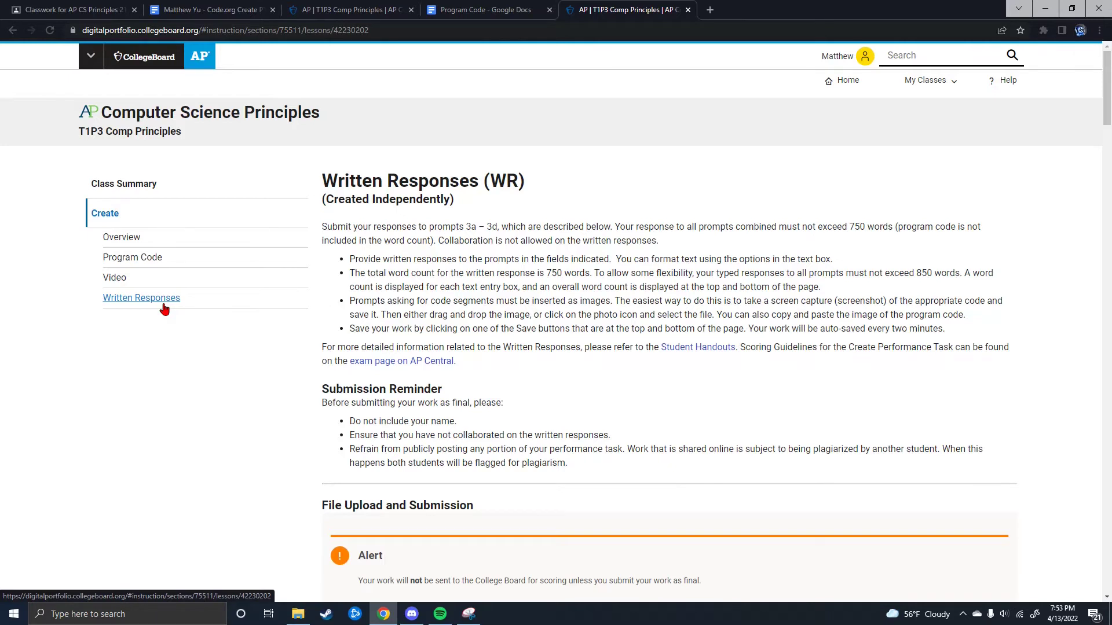
click(128, 188)
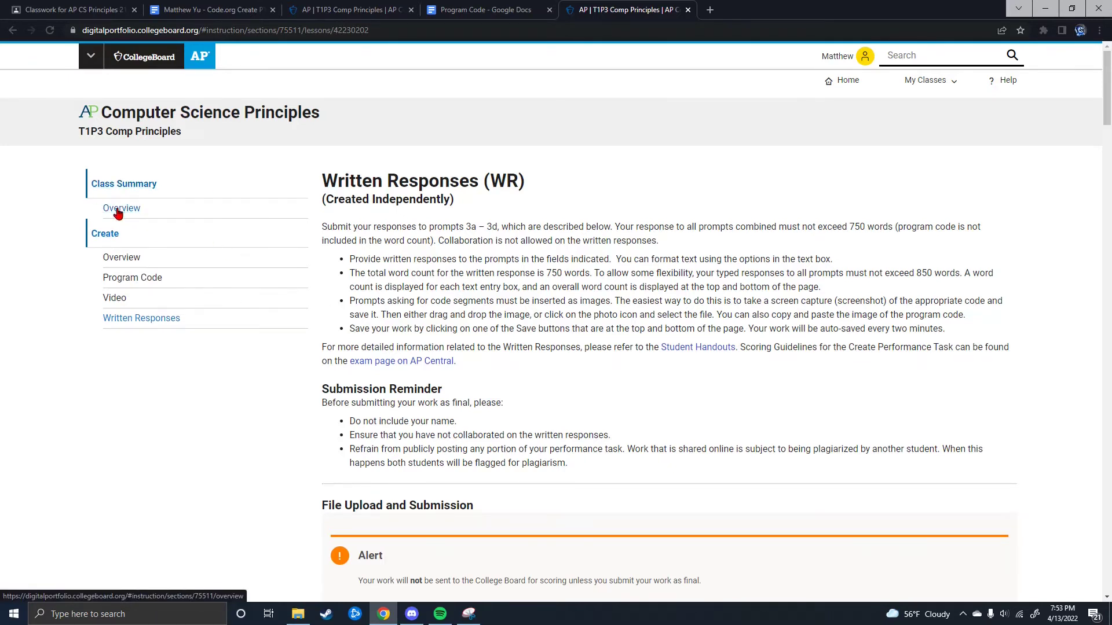
click(118, 209)
scroll(415, 452, down, 3)
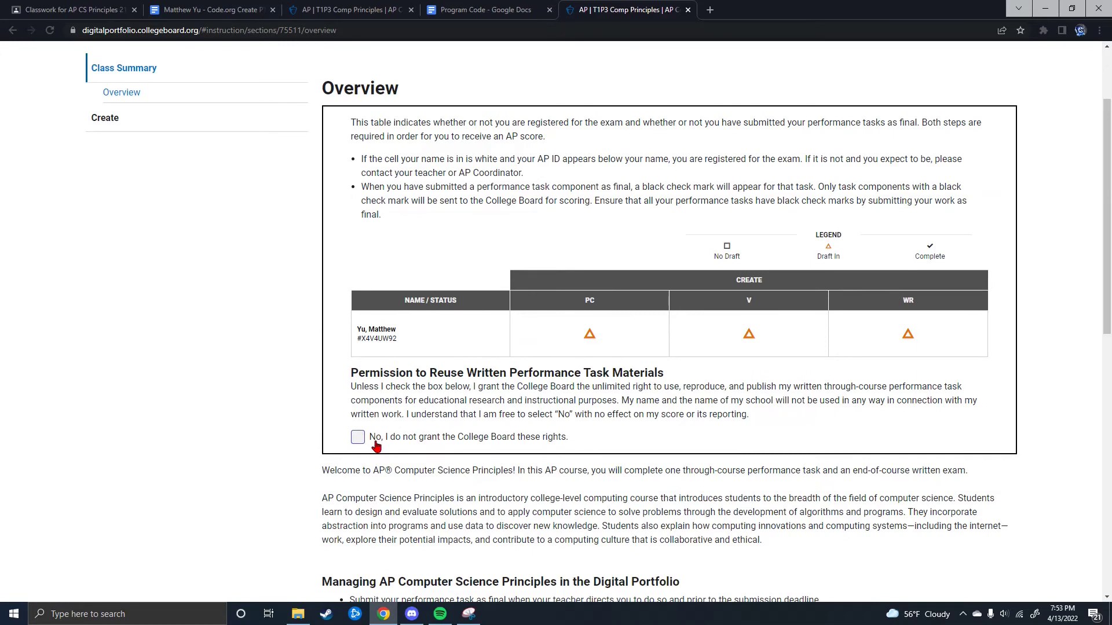
scroll(385, 439, up, 1)
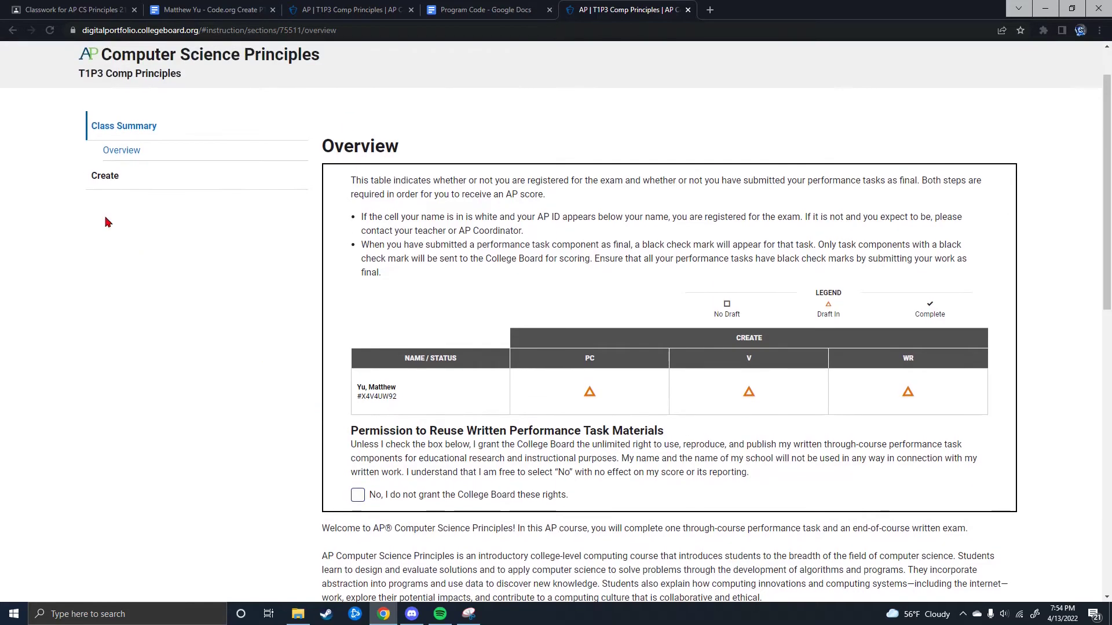
Step: Open Create > Written Responses and review the 3a answers
click(106, 177)
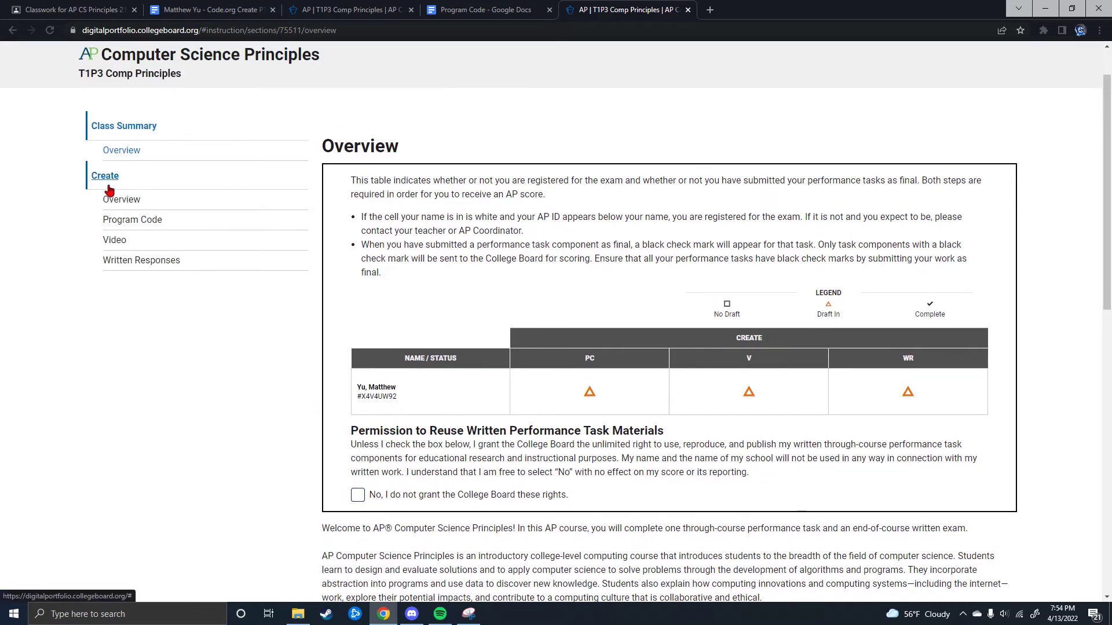
click(137, 264)
scroll(472, 316, down, 5)
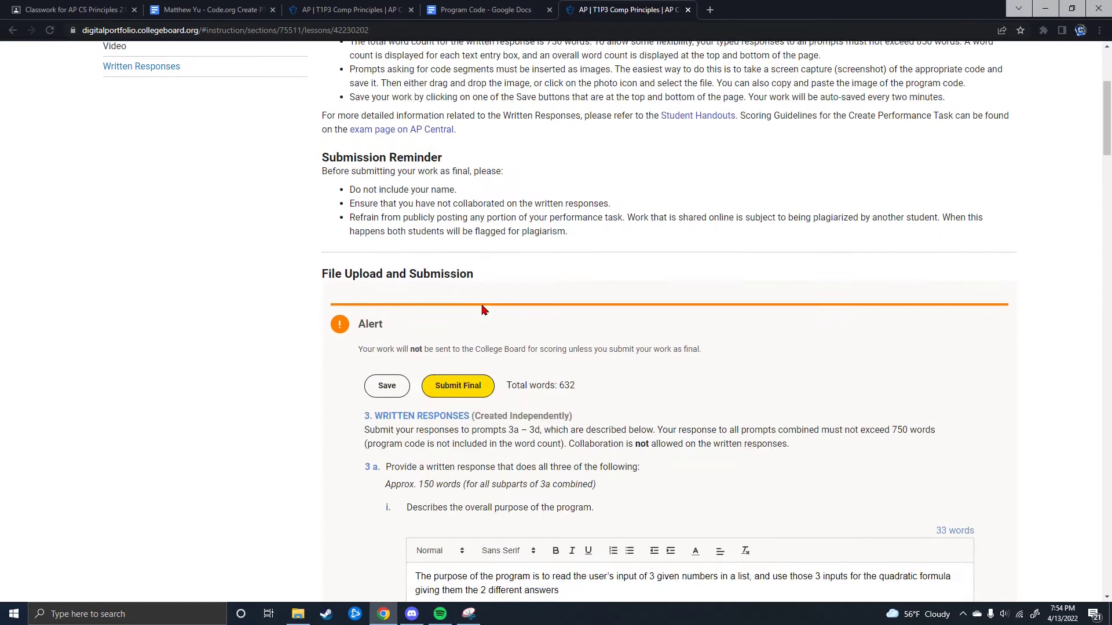
scroll(469, 323, down, 5)
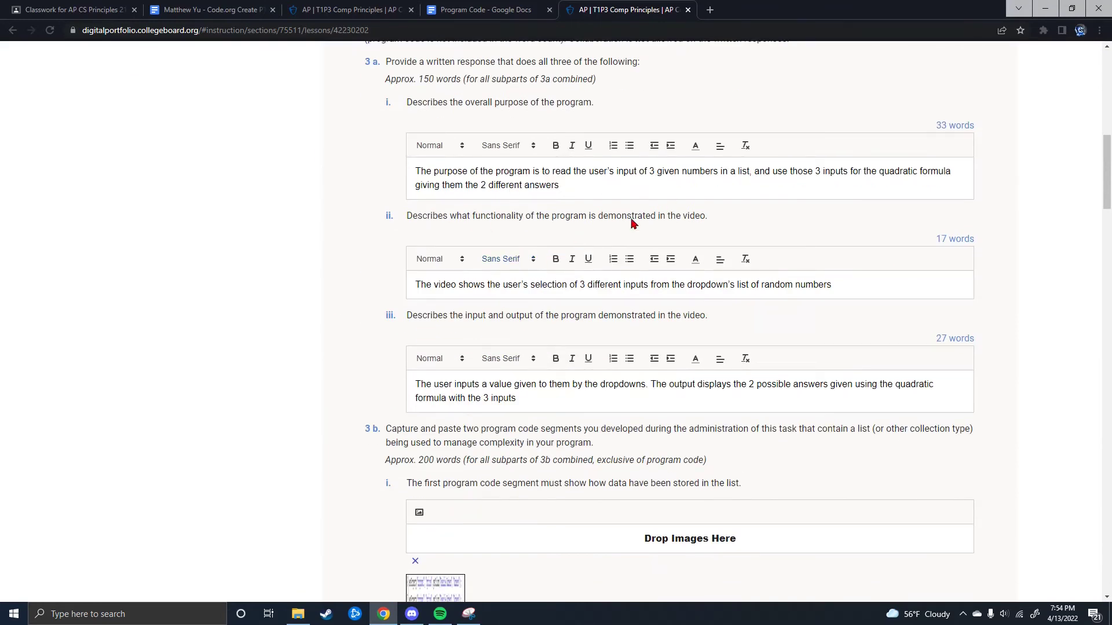
mouse_move(565, 180)
mouse_down()
mouse_move(435, 177)
mouse_move(567, 183)
mouse_up()
scroll(583, 305, up, 3)
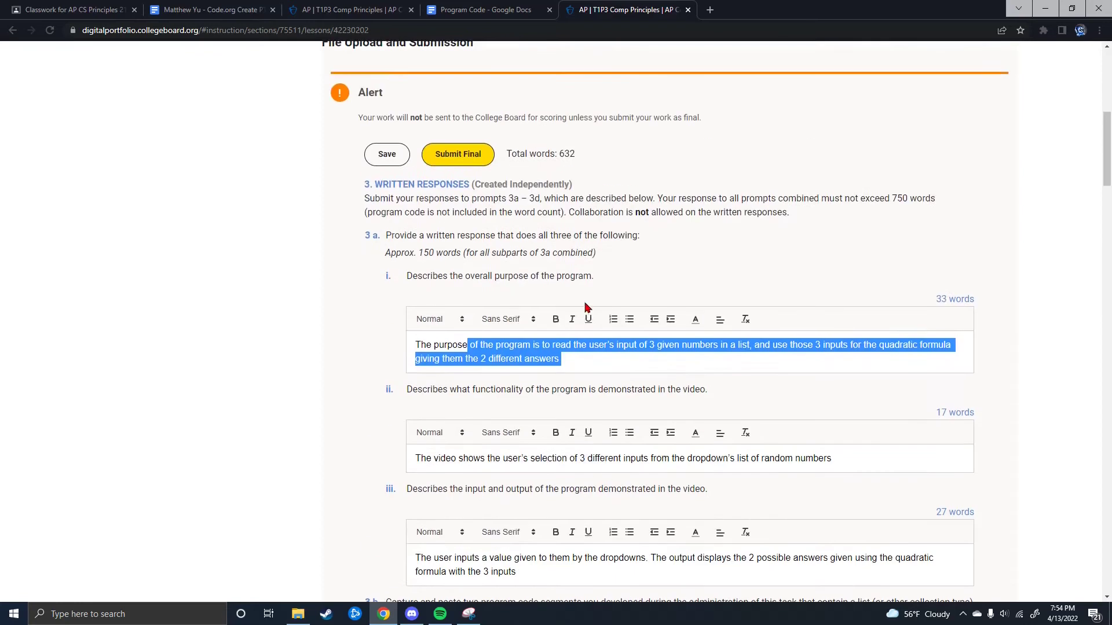
scroll(583, 305, down, 7)
scroll(525, 320, up, 1)
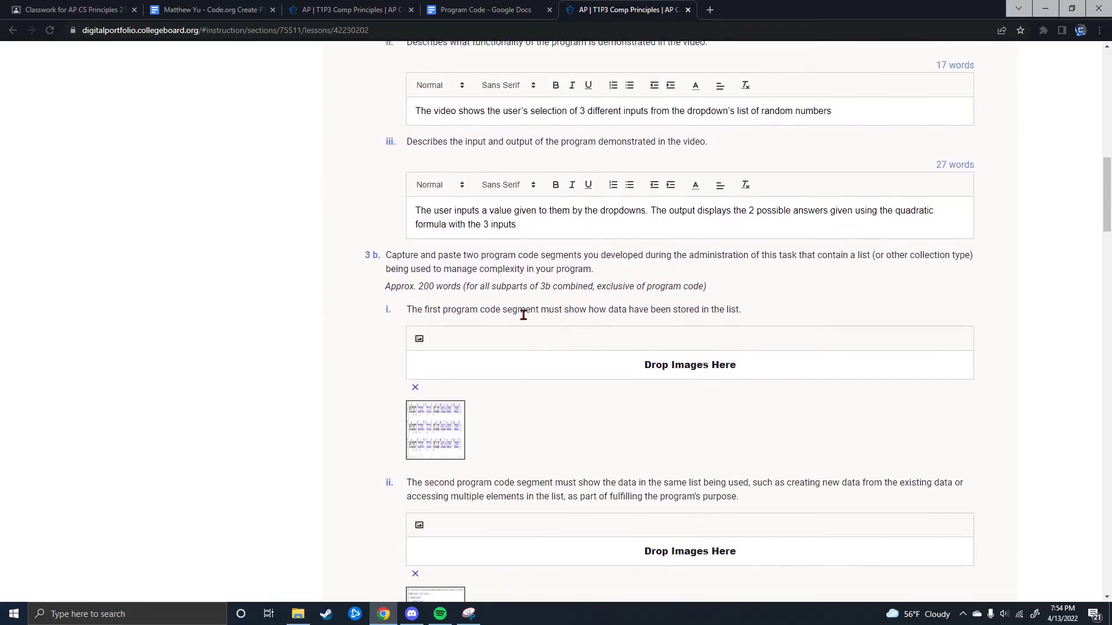
Step: Paste the setProperty dropdown code screenshot under prompt 3b-i, then snip a region and close Snipping Tool
click(468, 614)
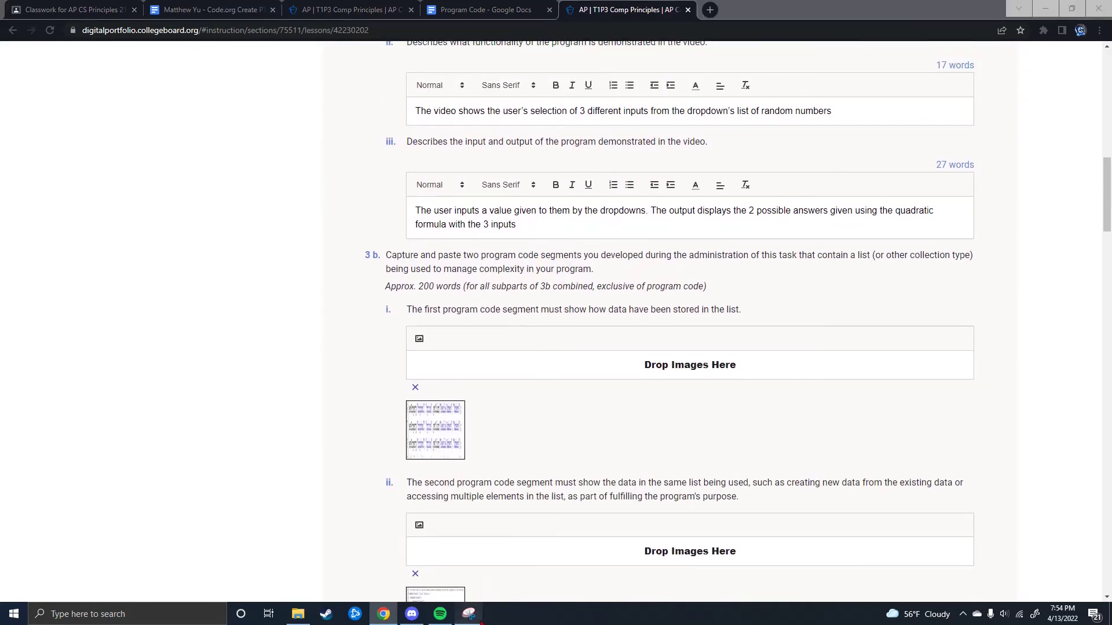
click(444, 426)
key(ctrl+v)
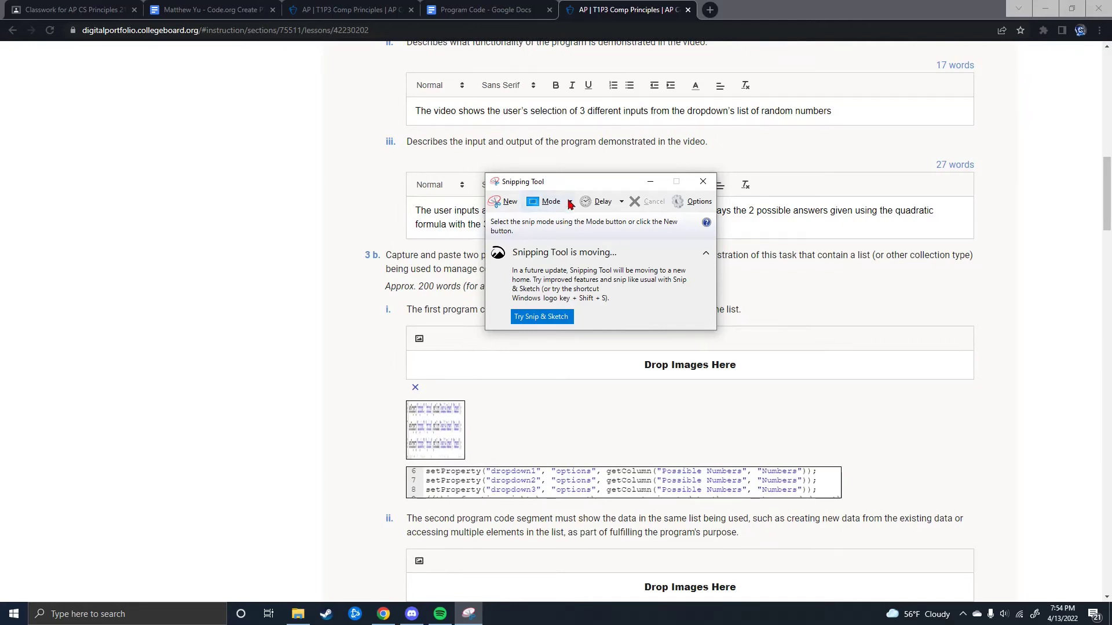
click(505, 201)
drag(306, 143, 792, 360)
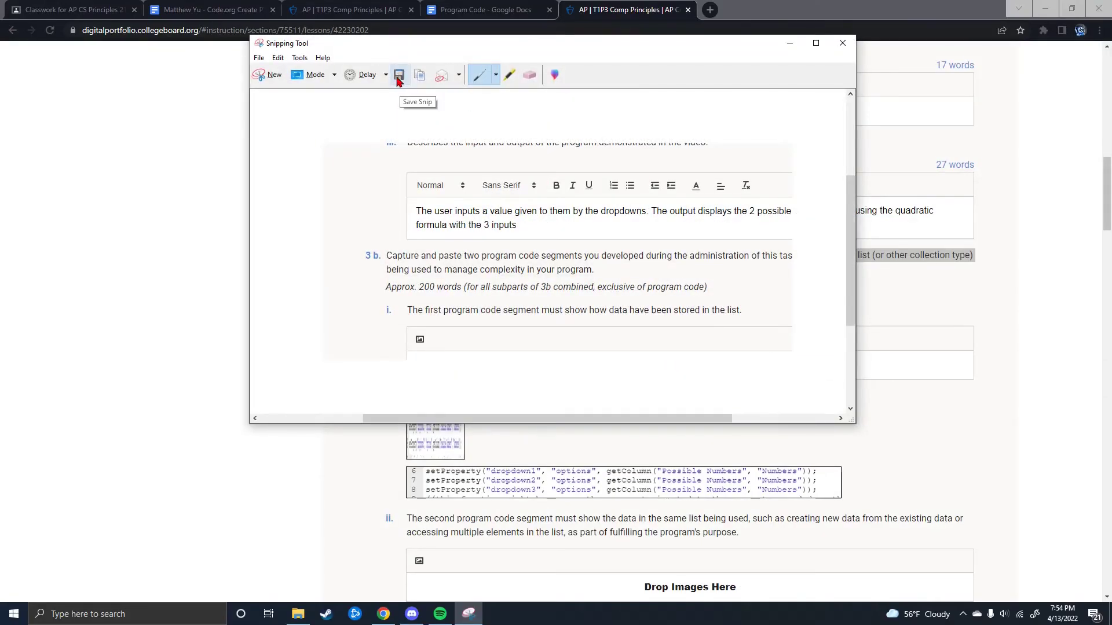
click(842, 43)
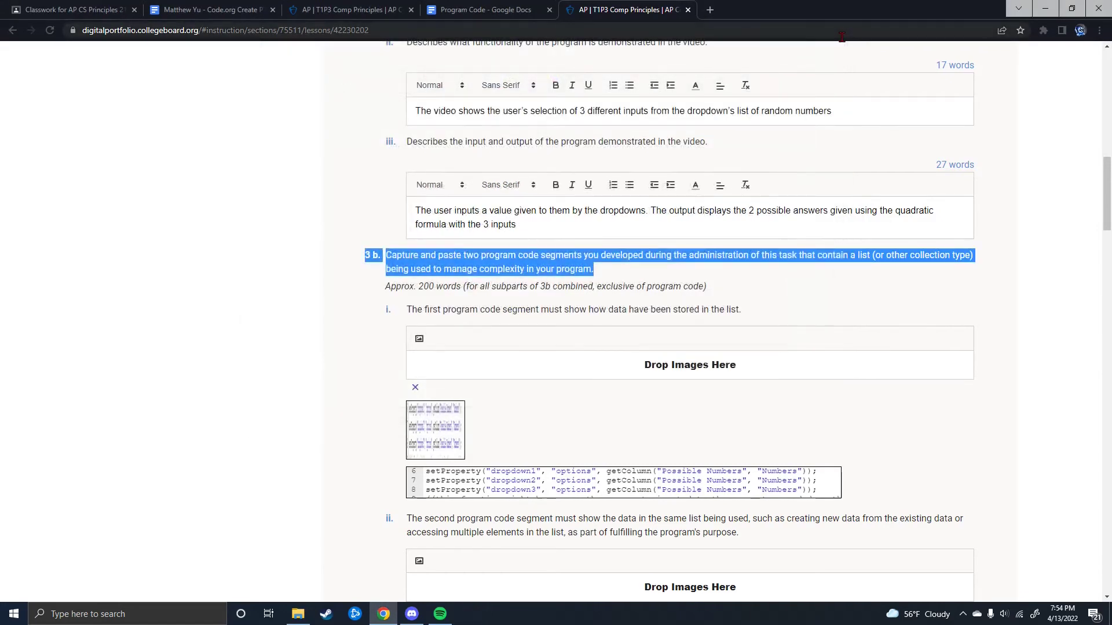
click(701, 298)
scroll(564, 385, down, 2)
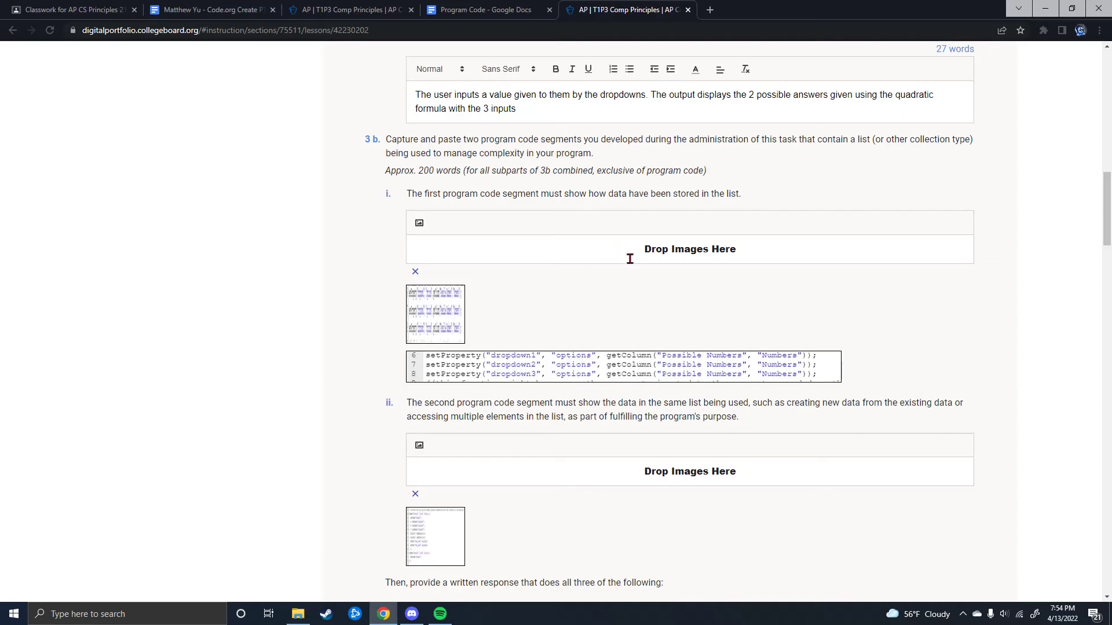
scroll(674, 273, down, 8)
scroll(1018, 165, down, 20)
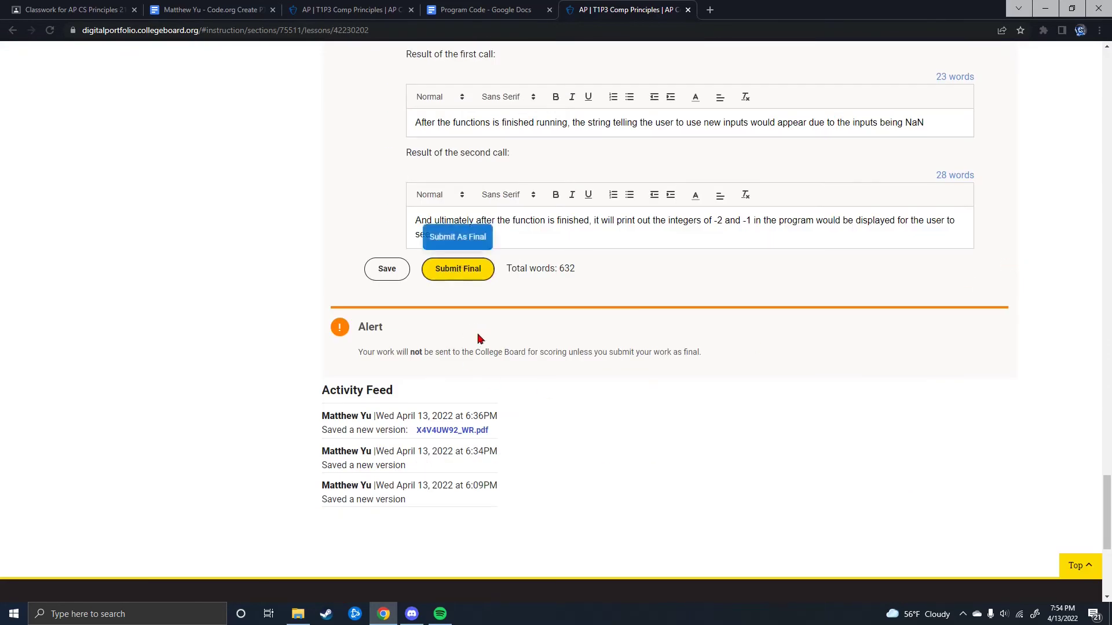
scroll(463, 342, up, 1)
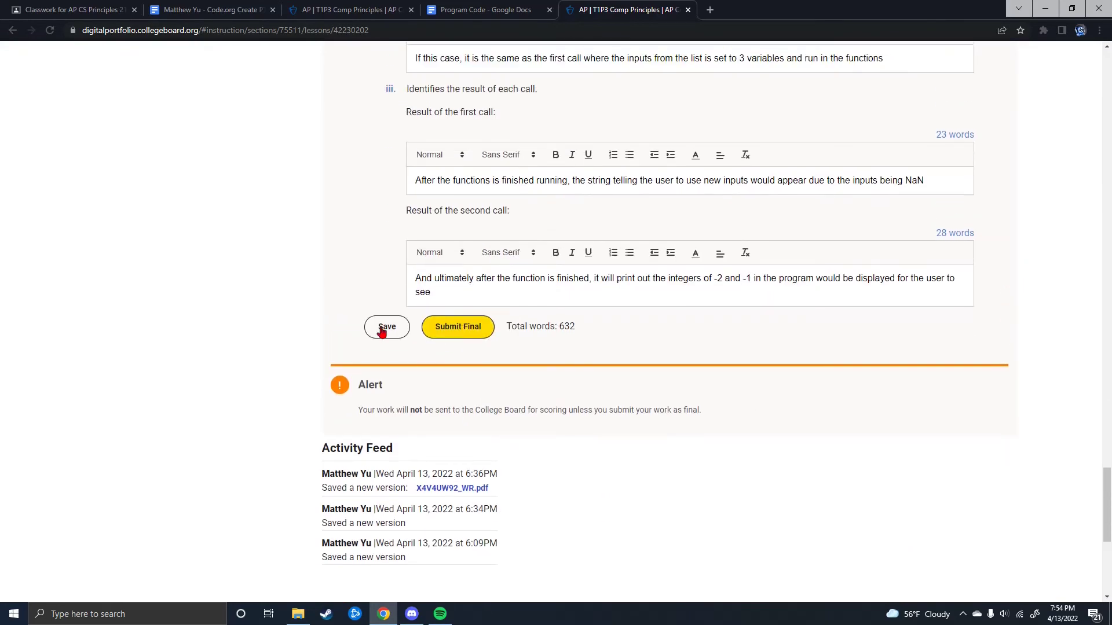
click(444, 337)
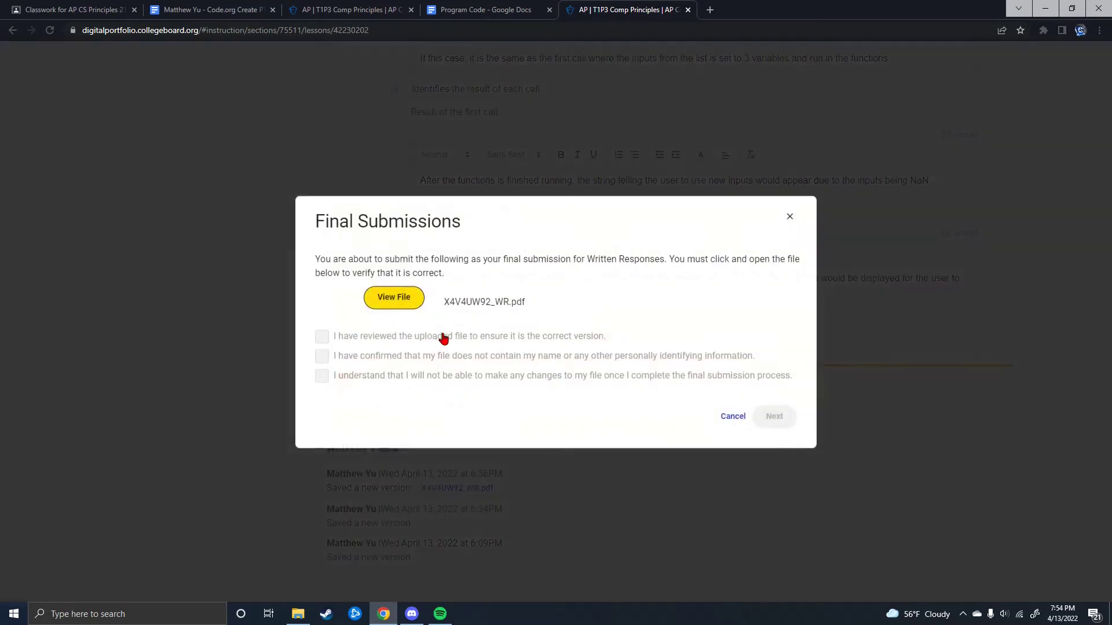
click(393, 304)
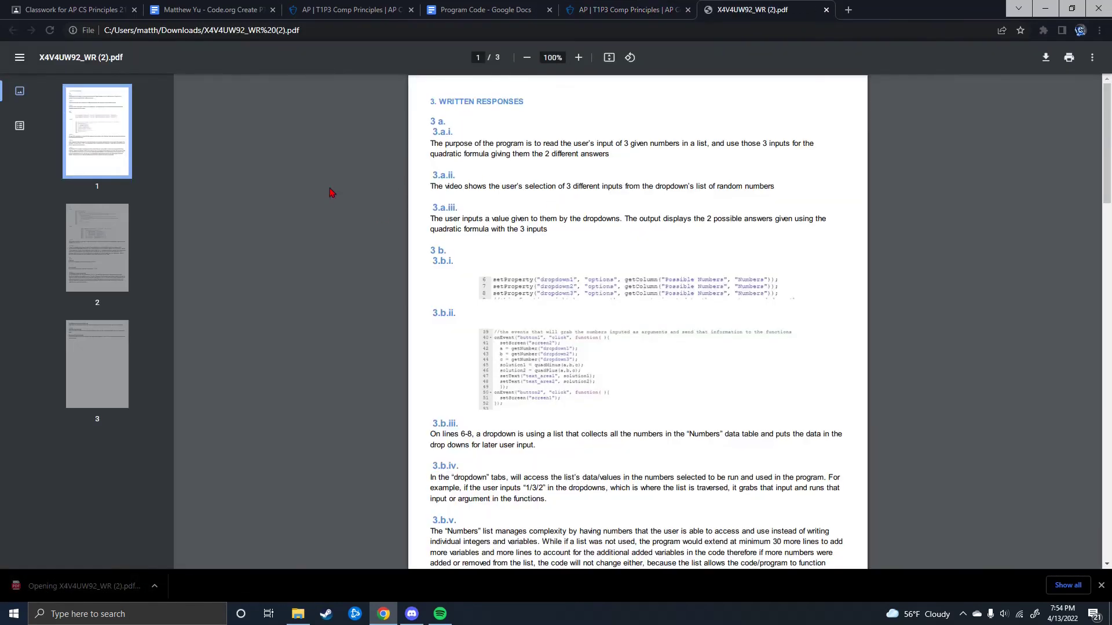
scroll(710, 191, down, 12)
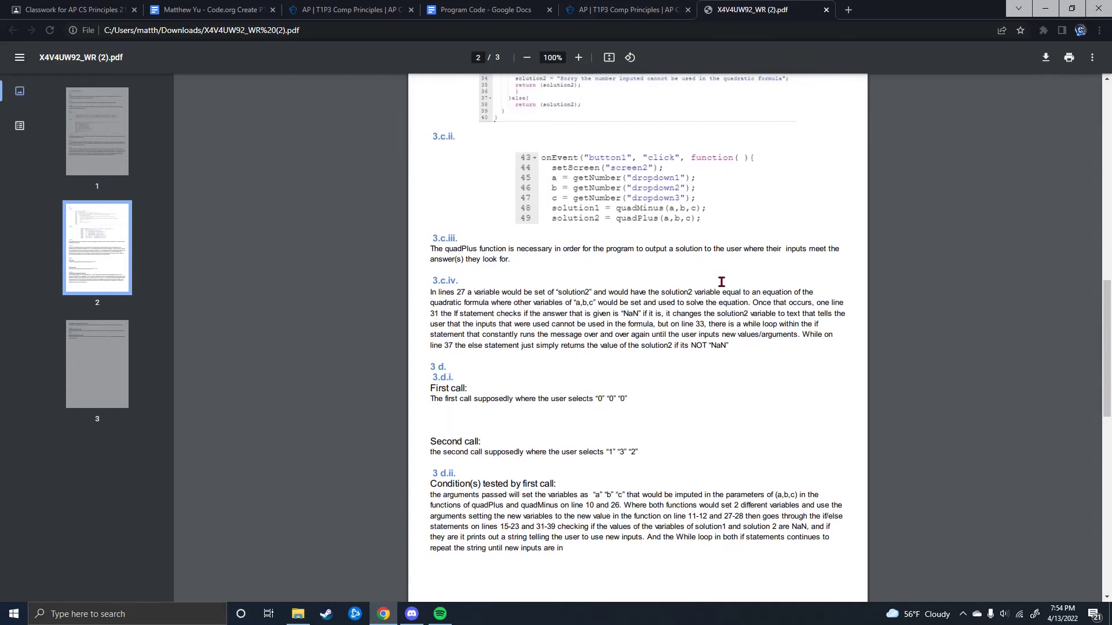
scroll(582, 311, down, 9)
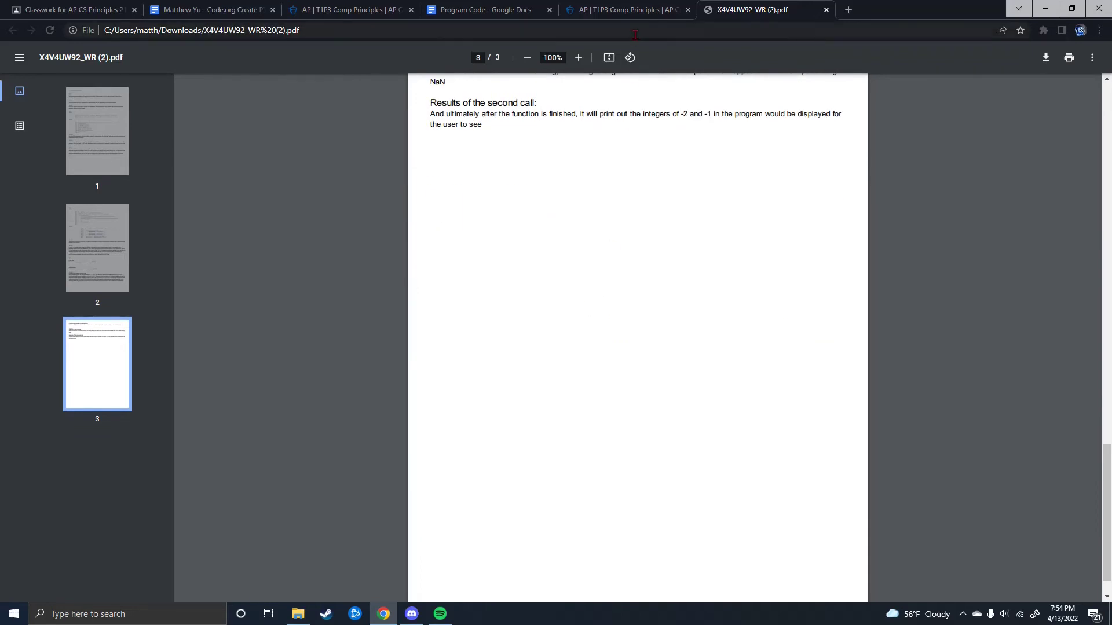
Step: Confirm the file was reviewed, has no identifying information, and cannot change after submitting
click(827, 9)
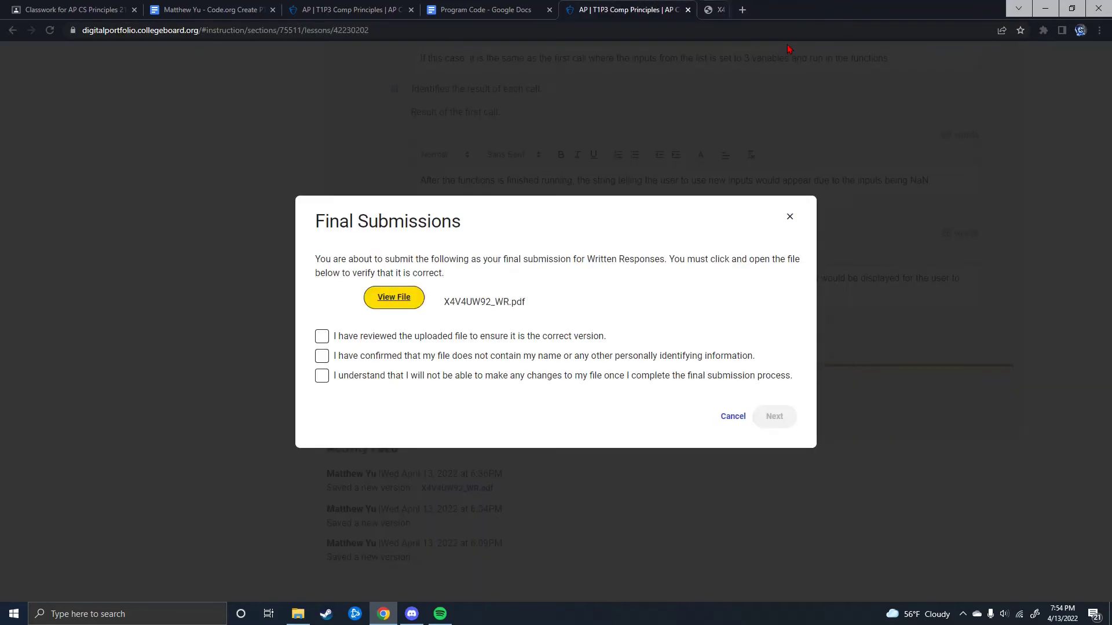
click(349, 338)
click(347, 357)
click(342, 376)
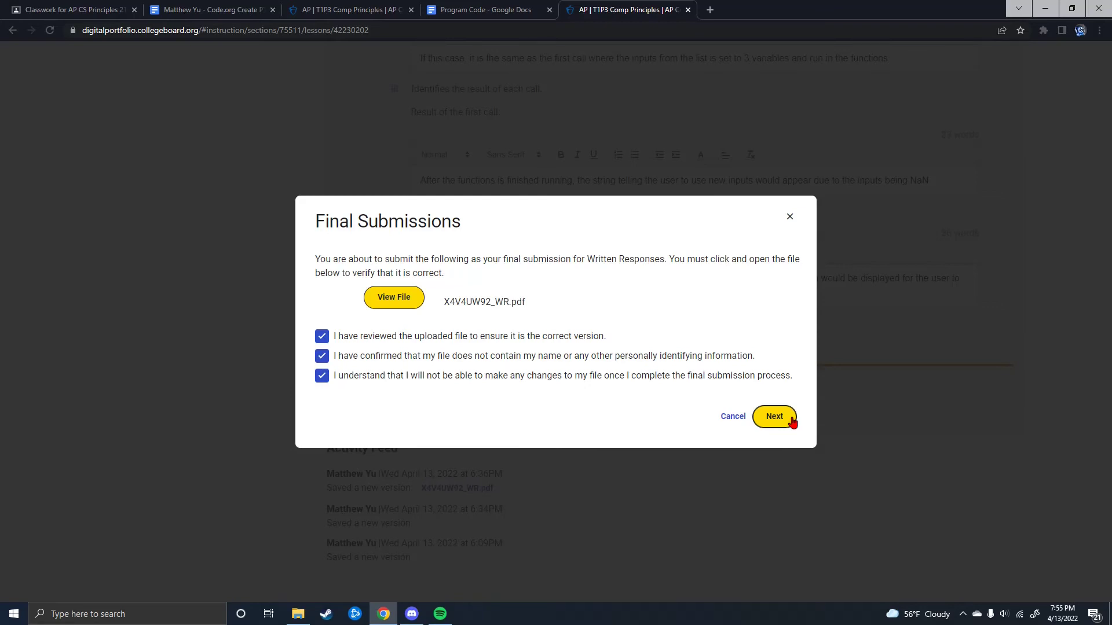
Step: Affirm the plagiarism policy, Student Handouts and no collaboration, then submit as final
click(792, 418)
click(322, 278)
click(325, 314)
click(322, 332)
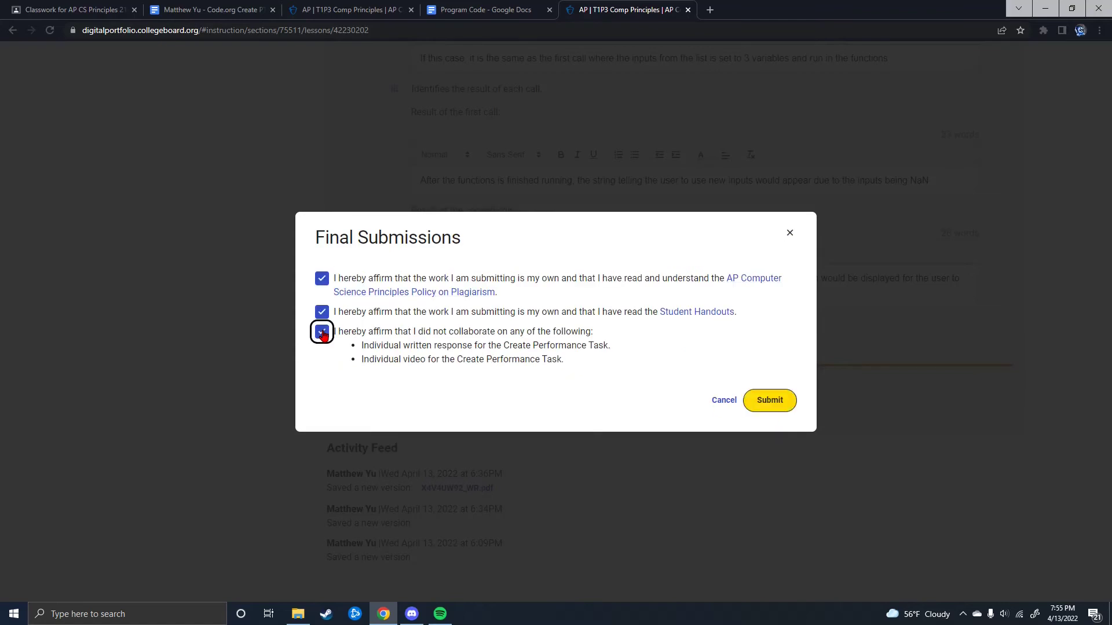
click(772, 405)
Step: Dismiss the submission confirmation and bring up Upload New on the Video task page
click(780, 369)
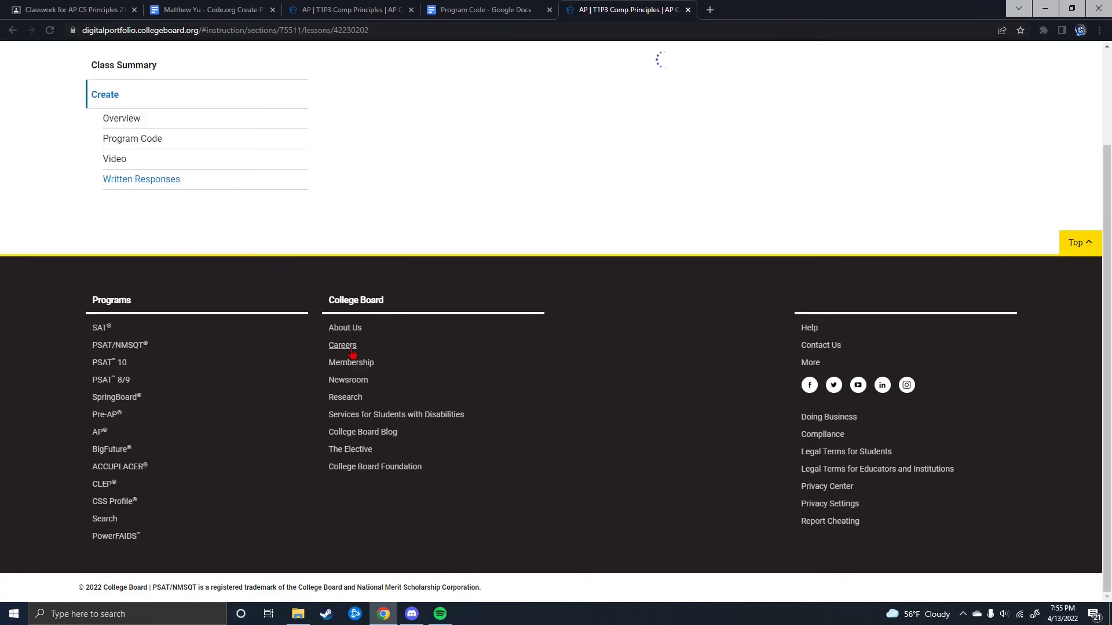
click(115, 282)
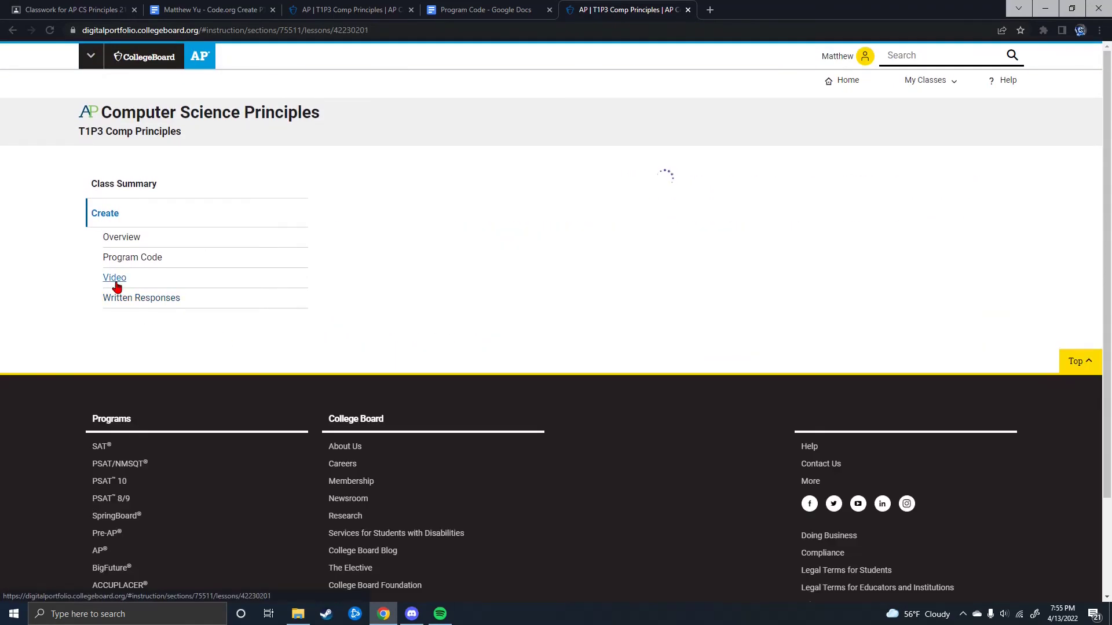
scroll(462, 243, down, 3)
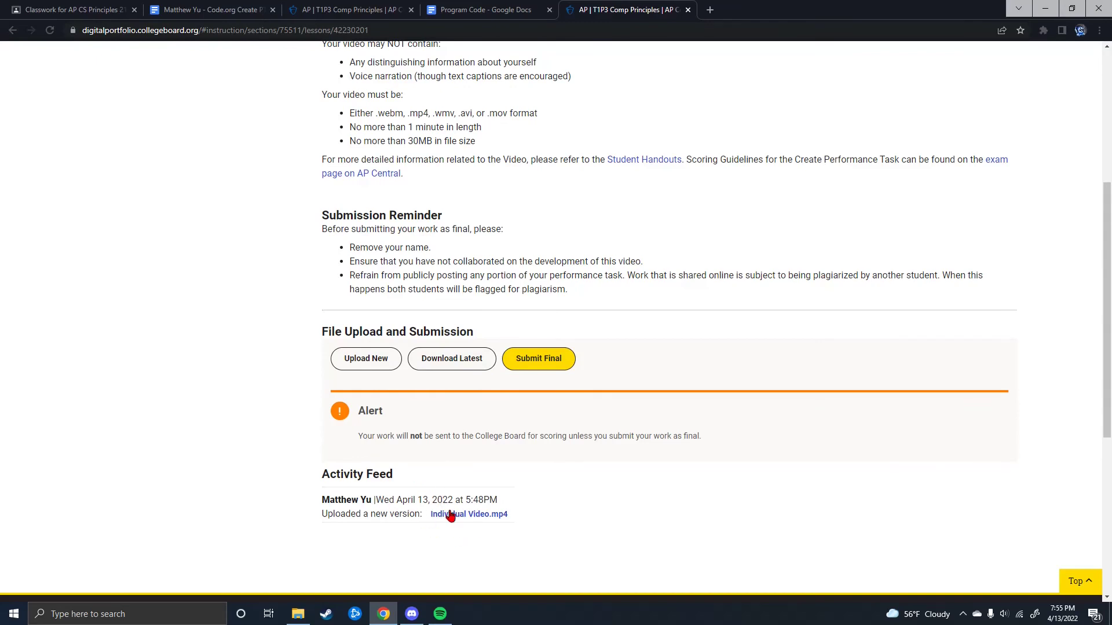
click(357, 361)
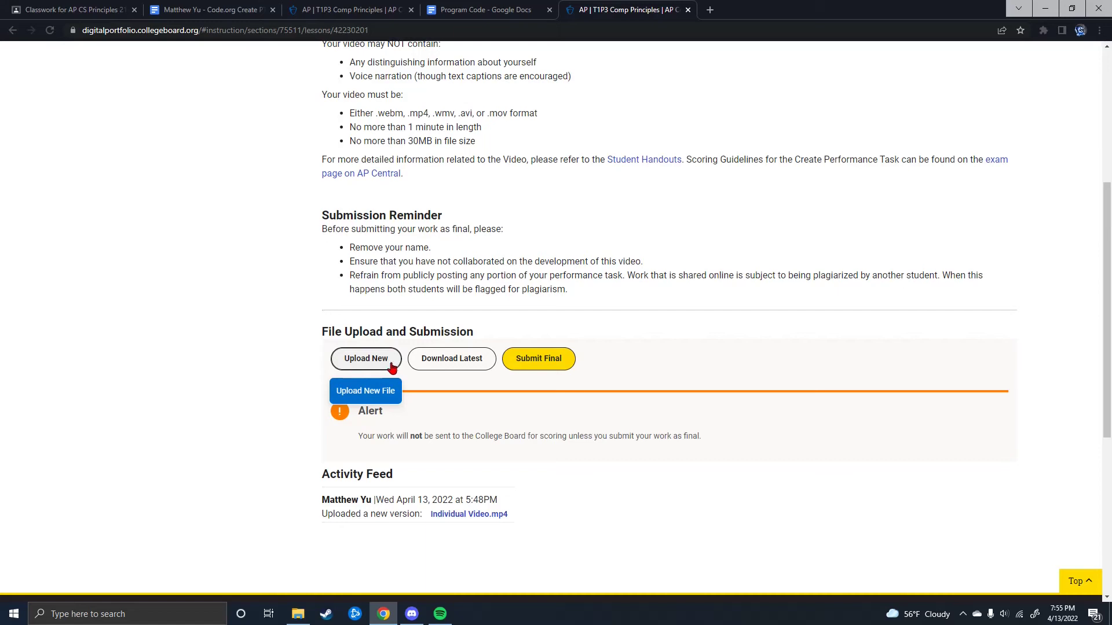
Step: Start the final Video submission and review Individual Video.mp4 by playing it to the end
click(539, 359)
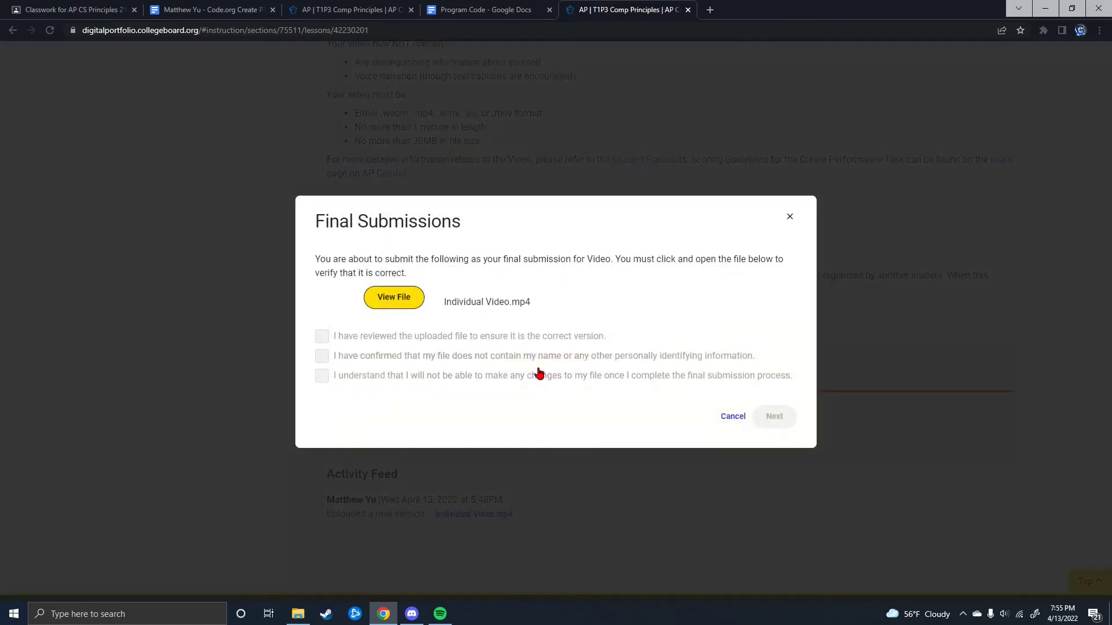
click(393, 298)
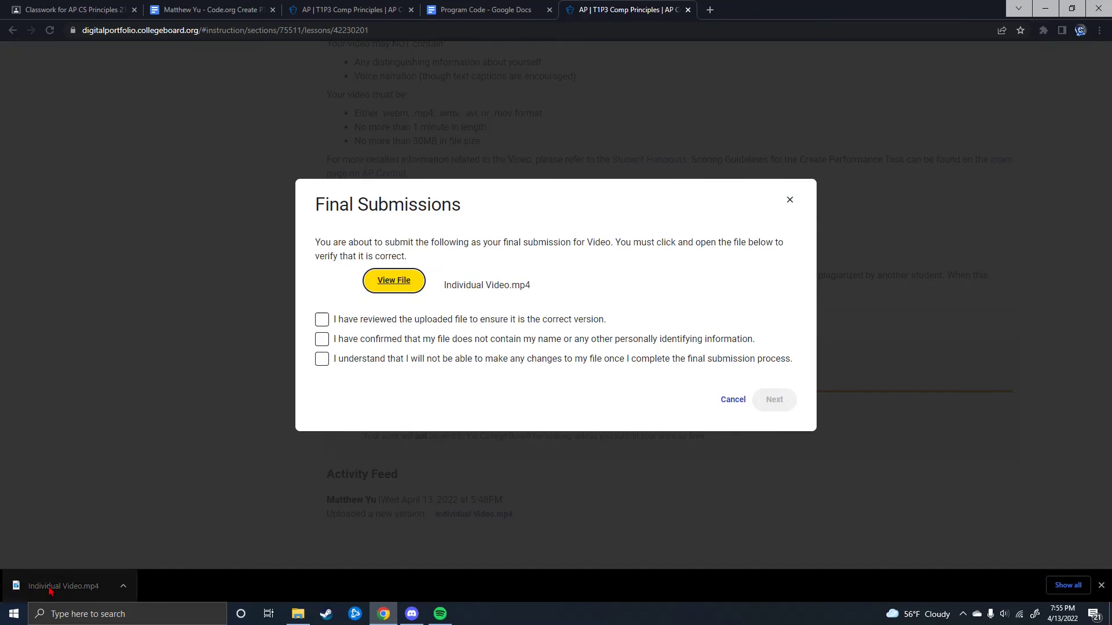
click(64, 586)
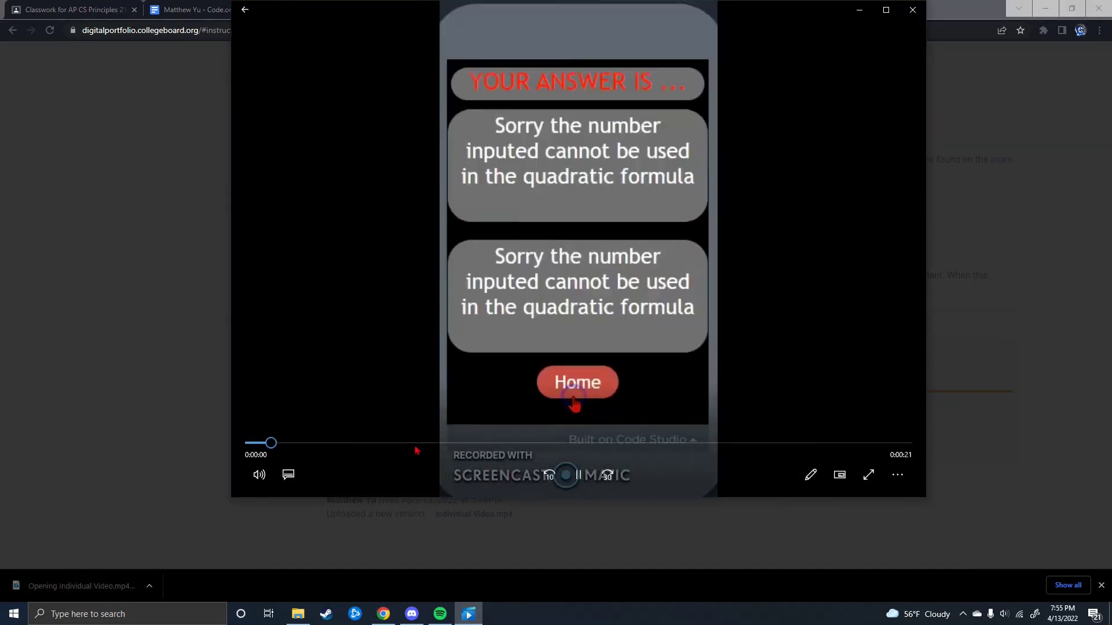
click(747, 443)
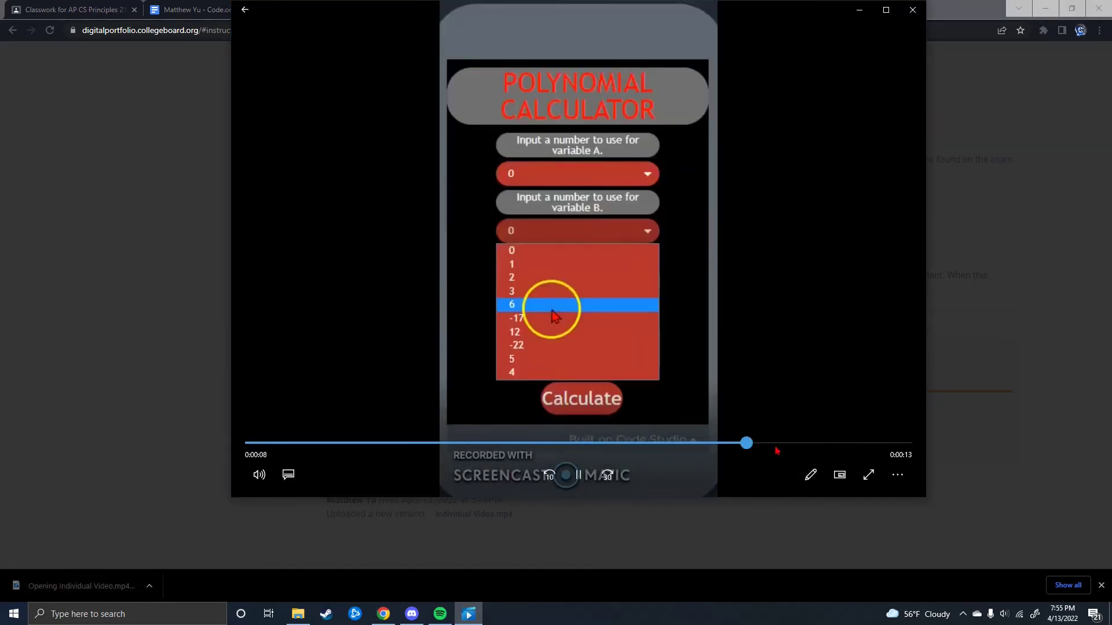
click(912, 10)
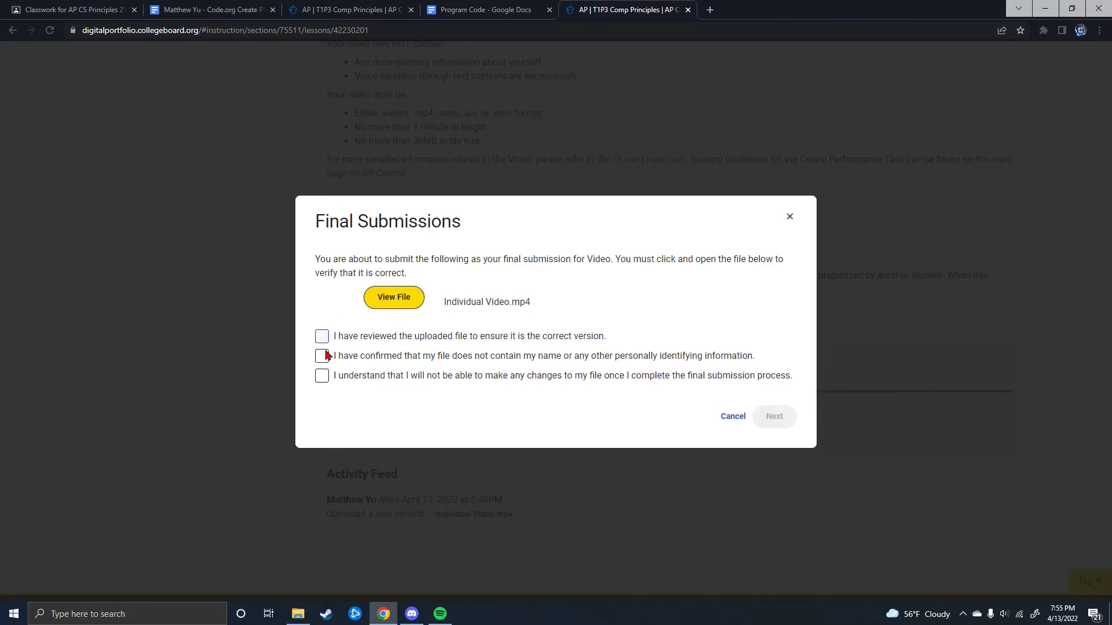
Step: Confirm the video was reviewed, has no identifying information, and cannot be changed afterwards
click(322, 356)
click(322, 376)
click(322, 337)
click(774, 417)
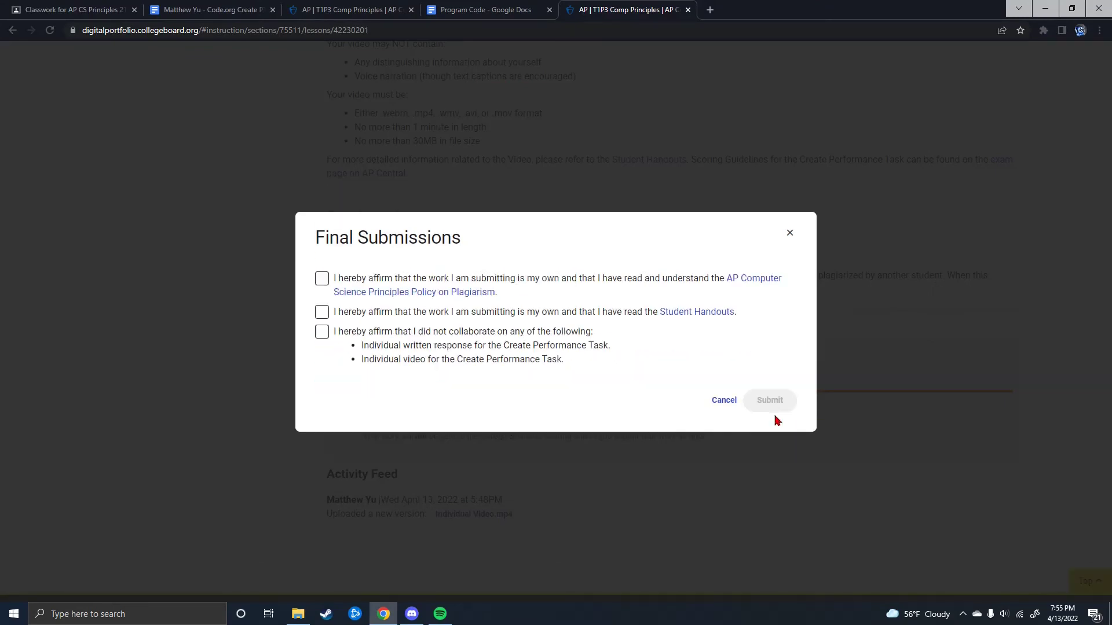
Step: Accept the plagiarism, Student Handouts and no-collaboration affirmations and submit the video as final
click(322, 279)
click(322, 312)
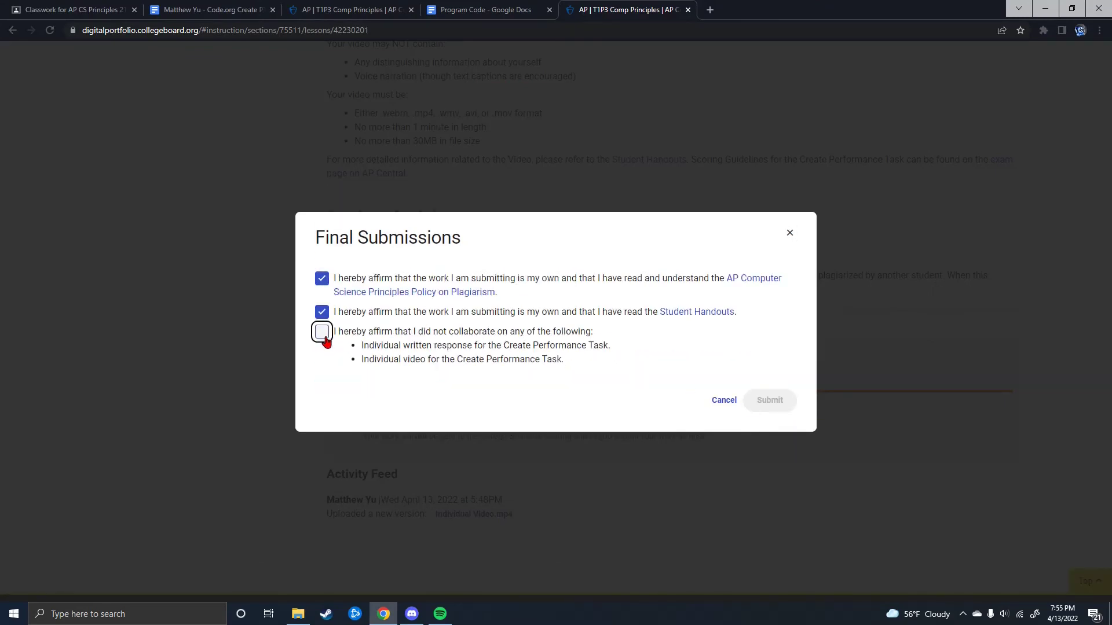
click(322, 333)
click(776, 403)
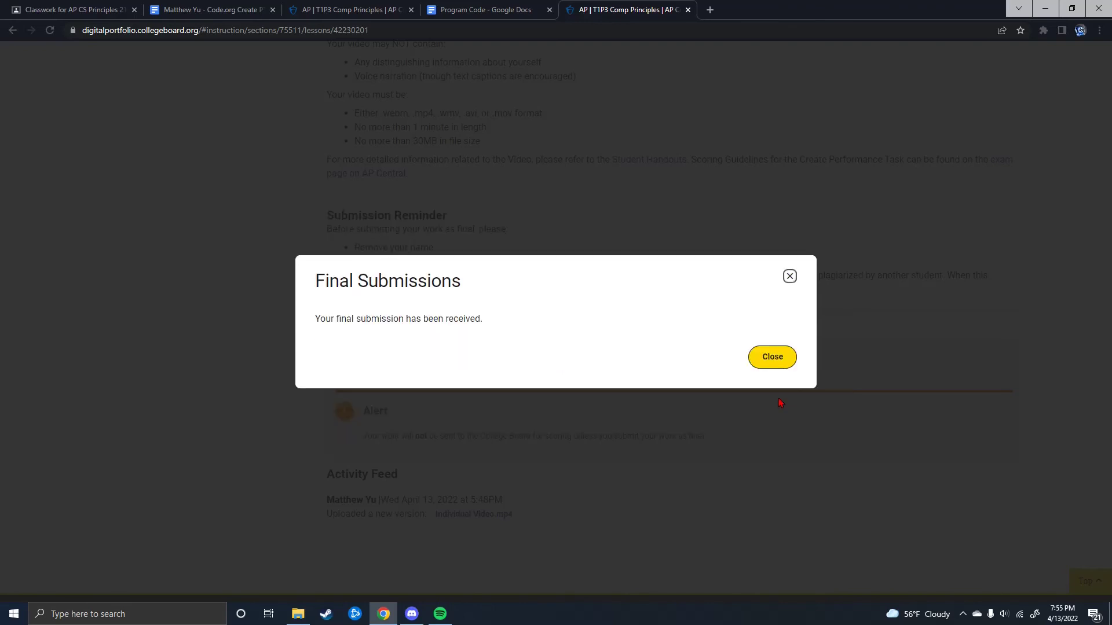
click(773, 358)
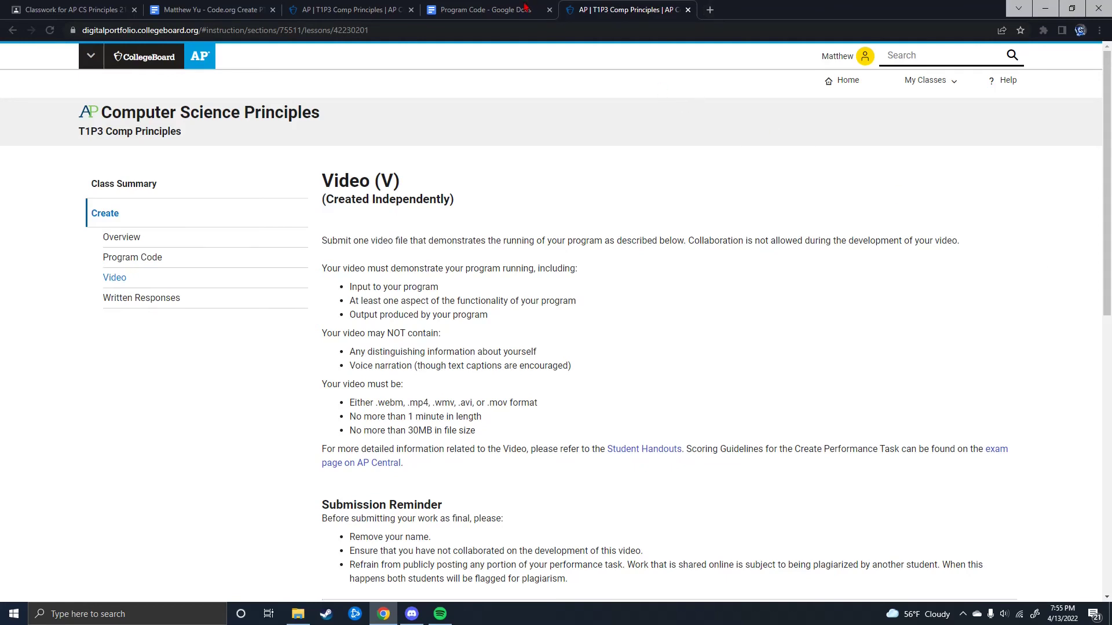
Step: Switch to the Program Code Google Doc and select its first lines of code
click(506, 6)
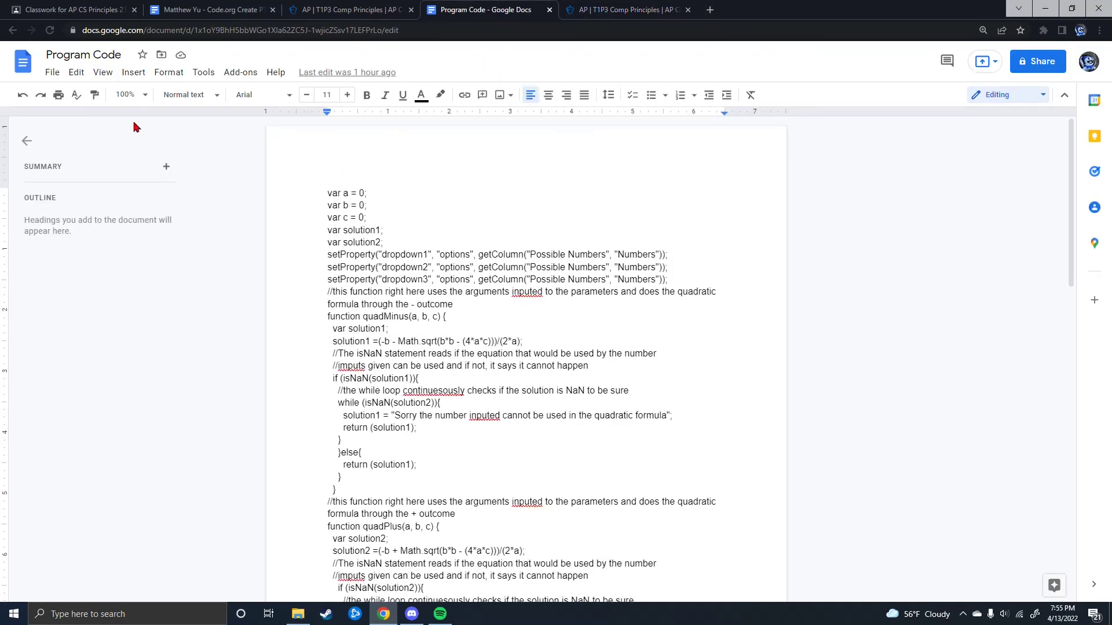
drag(326, 191, 382, 209)
drag(491, 250, 333, 201)
Step: Download the Program Code document as a PDF and return to the AP portfolio tab
click(52, 74)
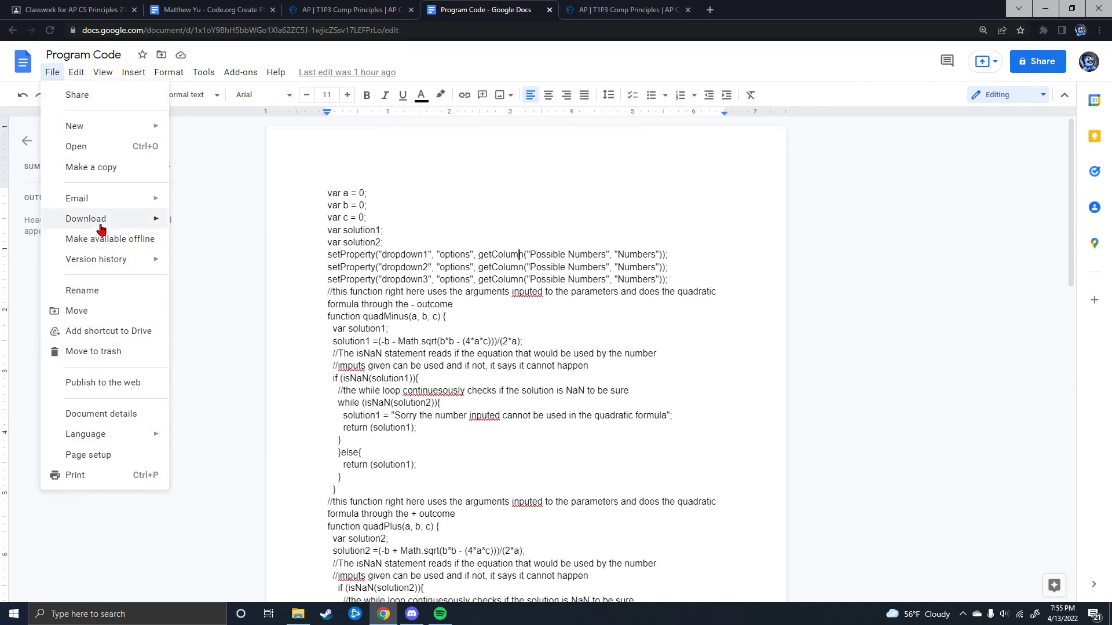
mouse_move(98, 220)
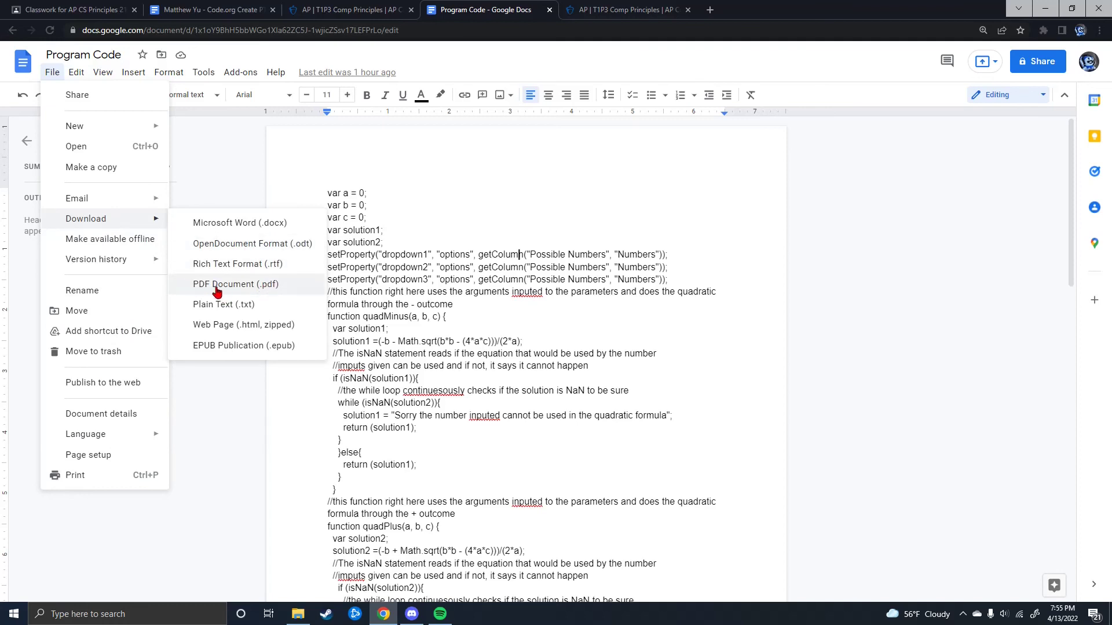
click(913, 340)
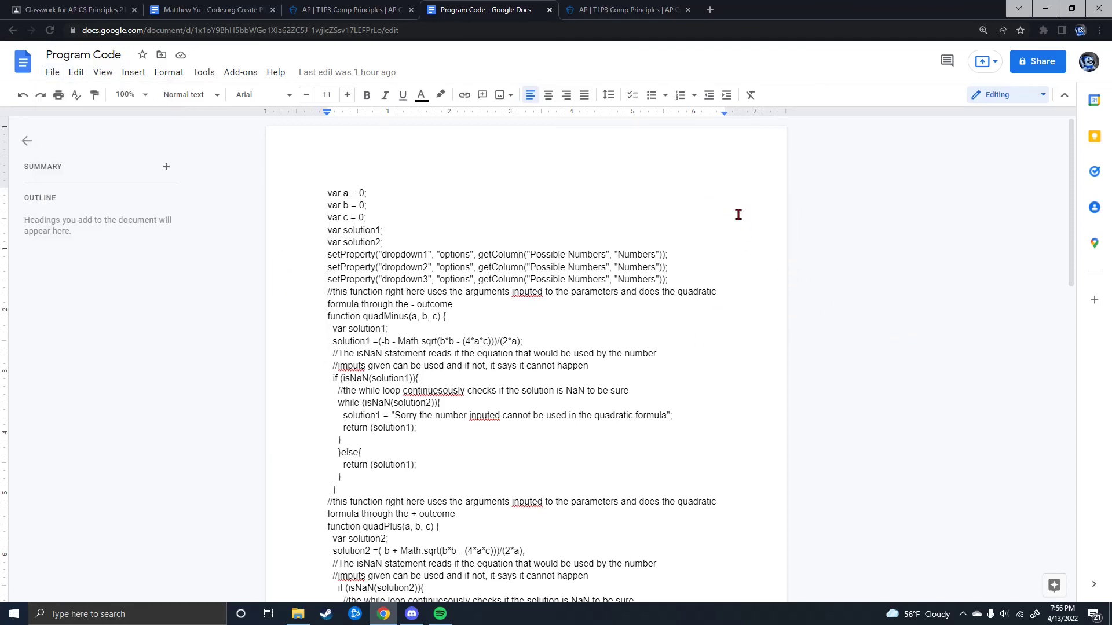
click(566, 9)
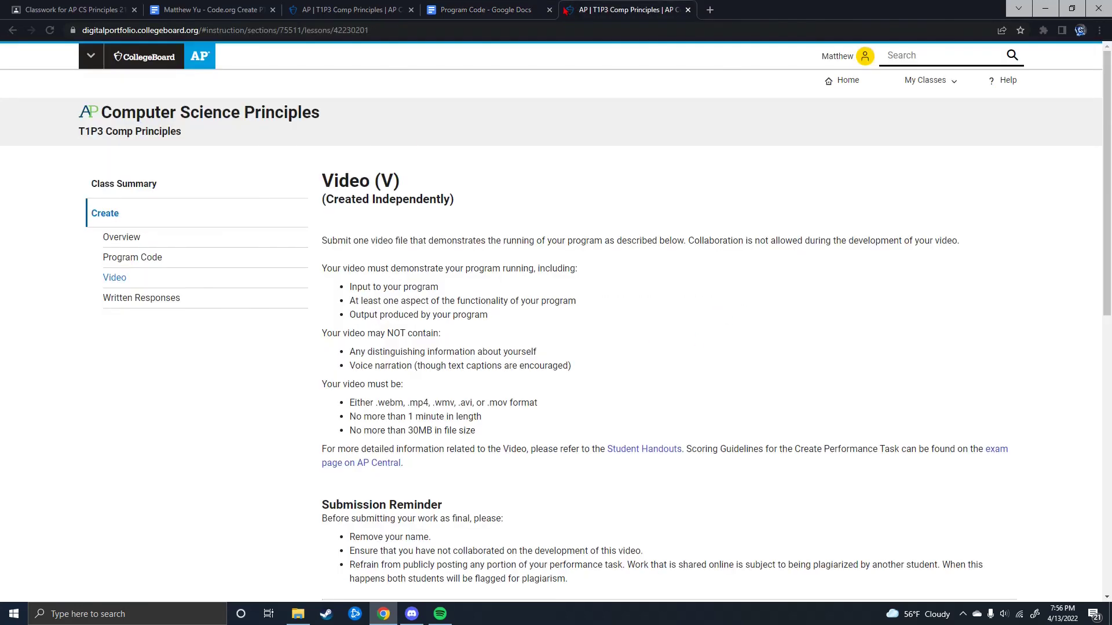
Step: Start the final Program Code submission and review the uploaded Program Code.pdf
click(144, 256)
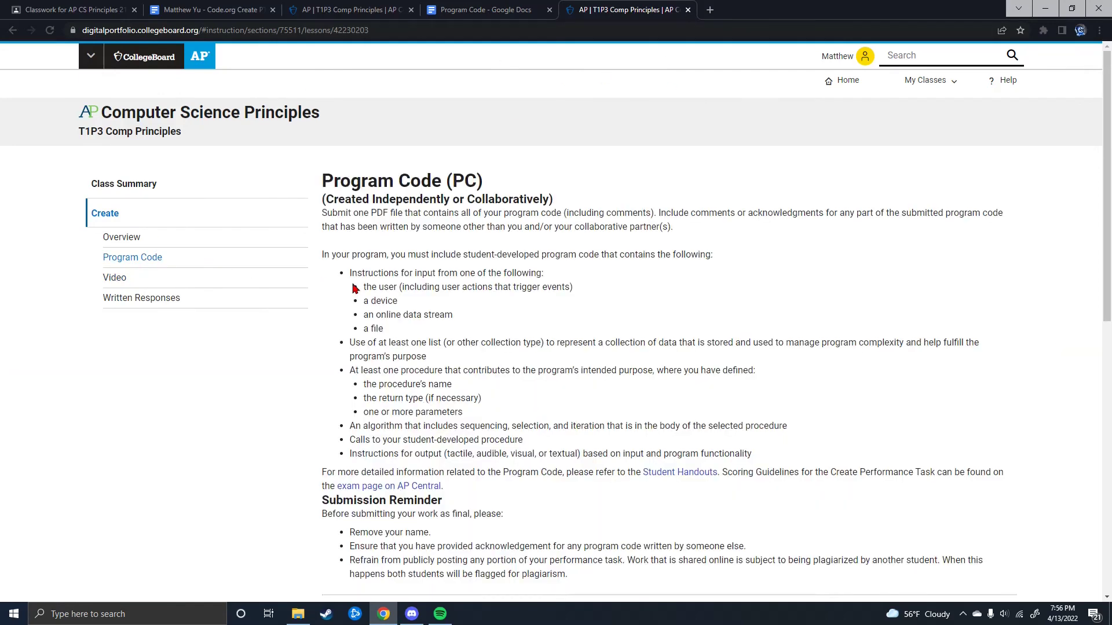
scroll(370, 324, down, 5)
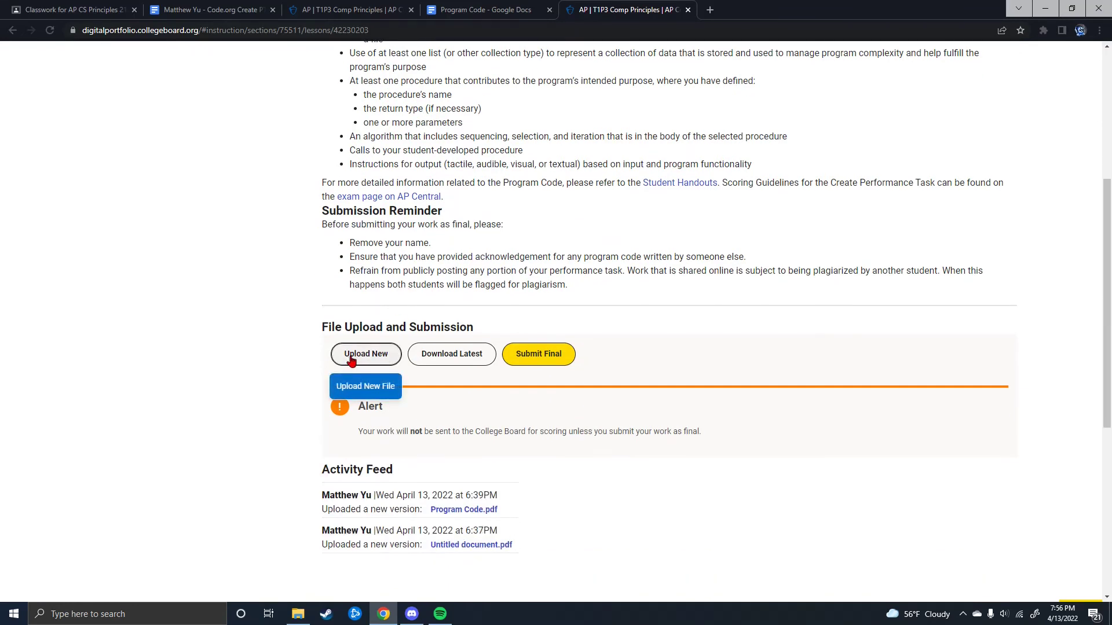
click(533, 359)
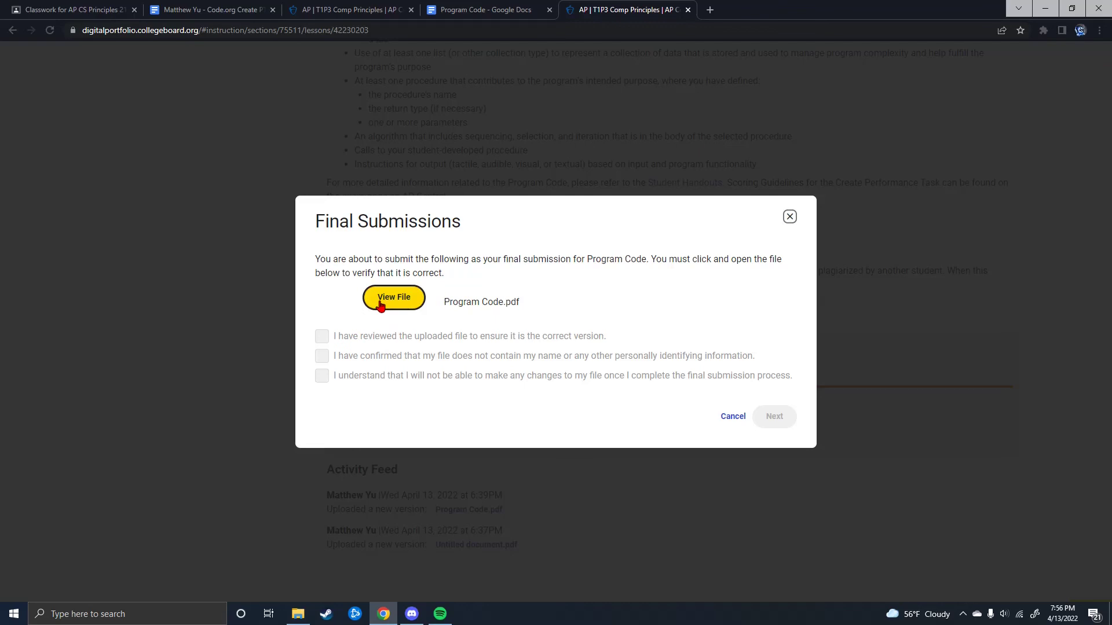
click(418, 299)
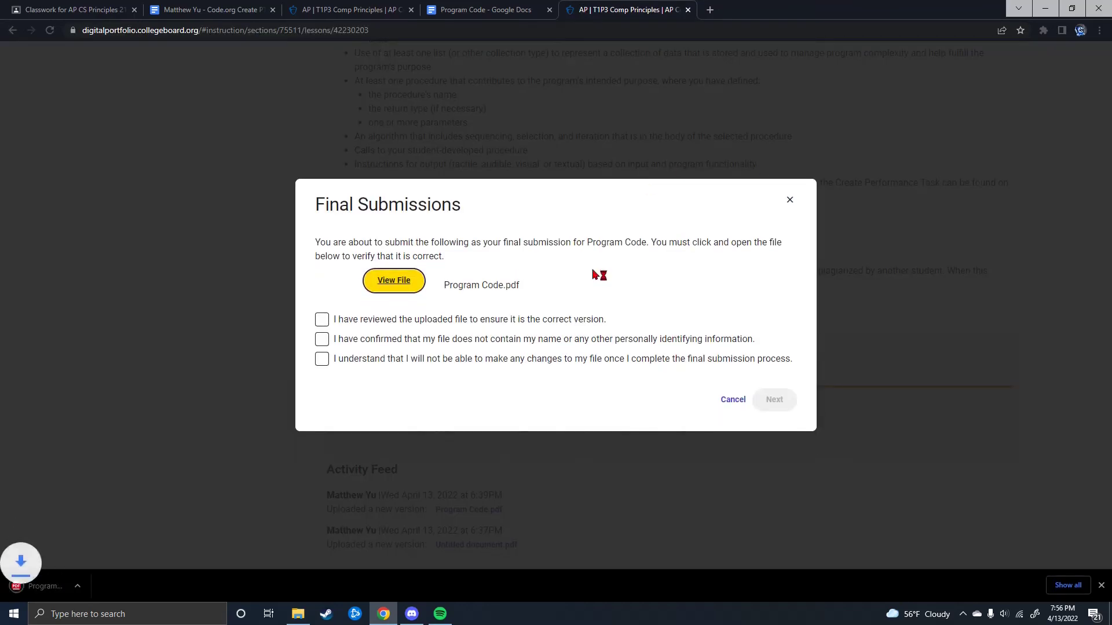
click(49, 581)
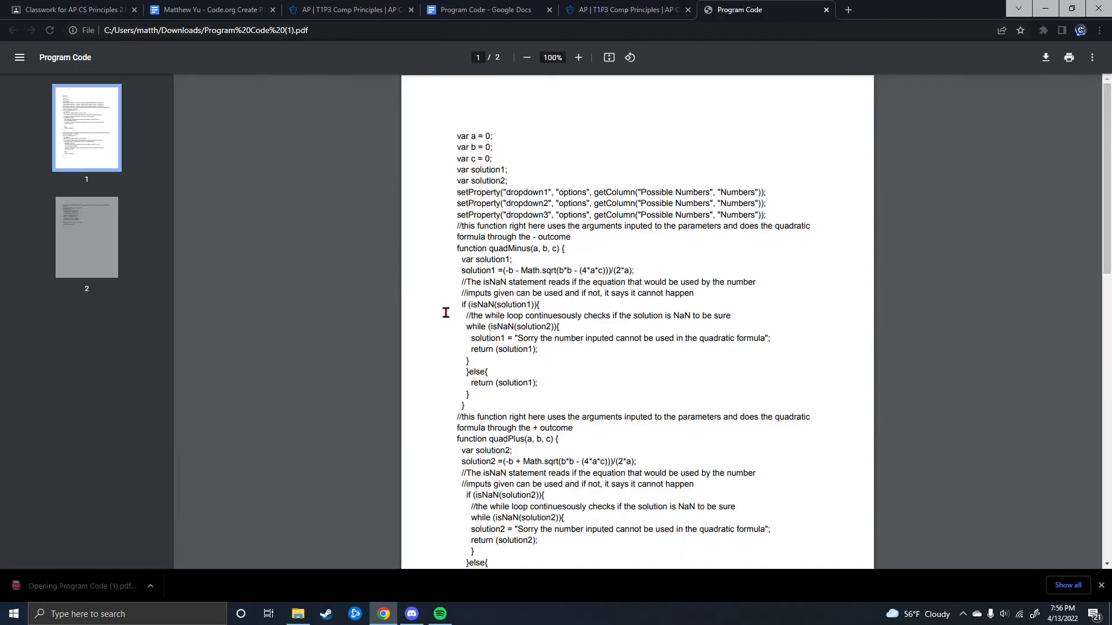
scroll(633, 216, down, 12)
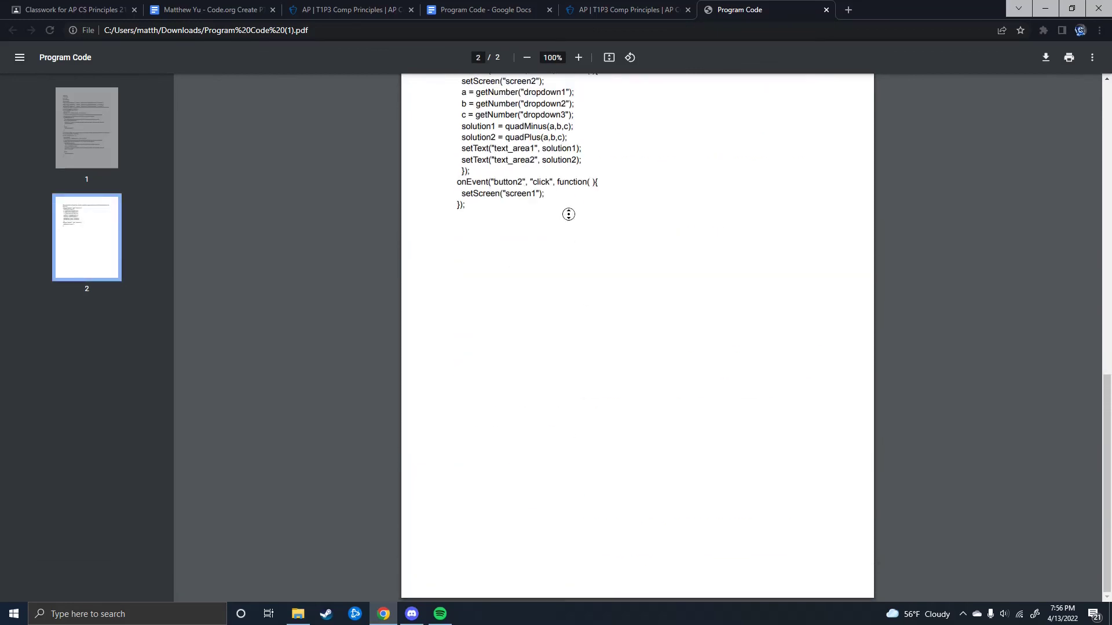
scroll(632, 216, up, 12)
click(827, 10)
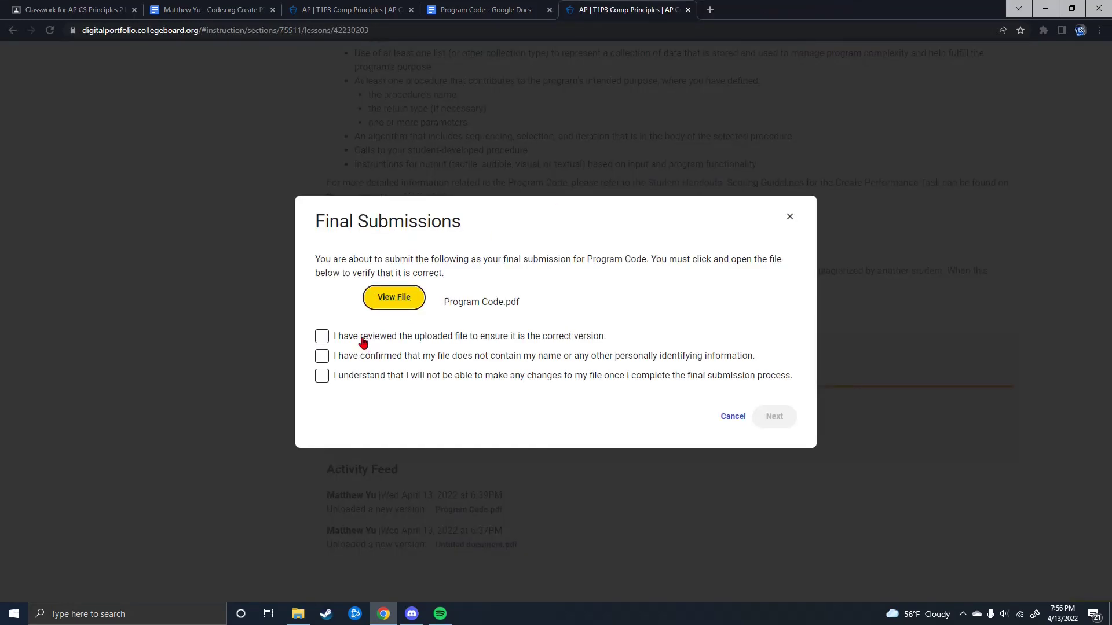
Step: Confirm the file review checkboxes and set the programming language to JavaScript
click(321, 336)
click(322, 356)
click(392, 379)
click(773, 416)
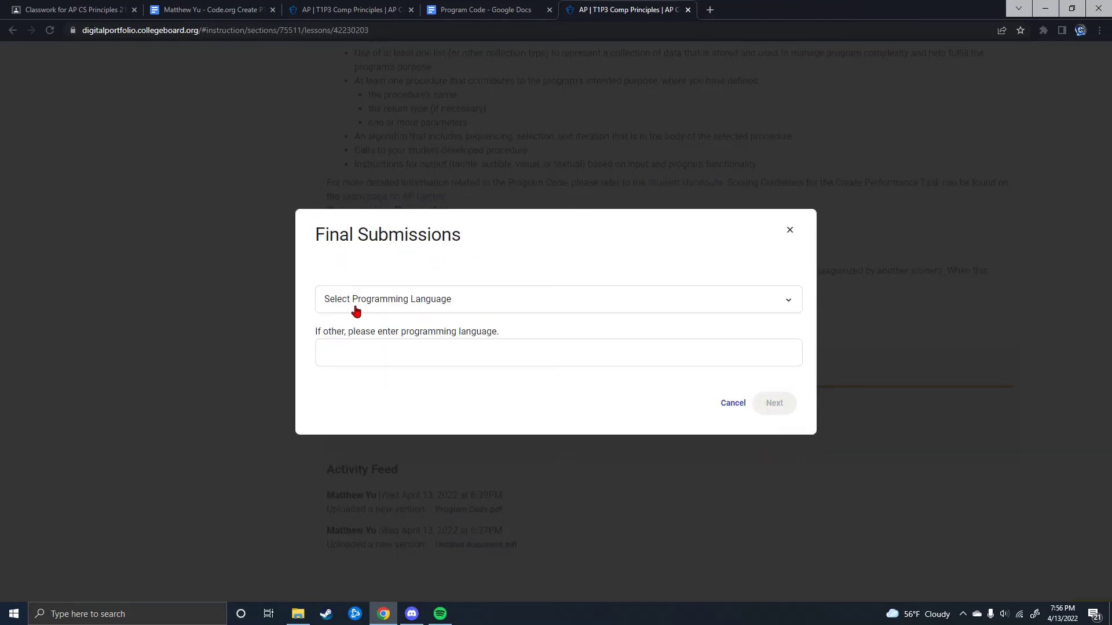
click(397, 311)
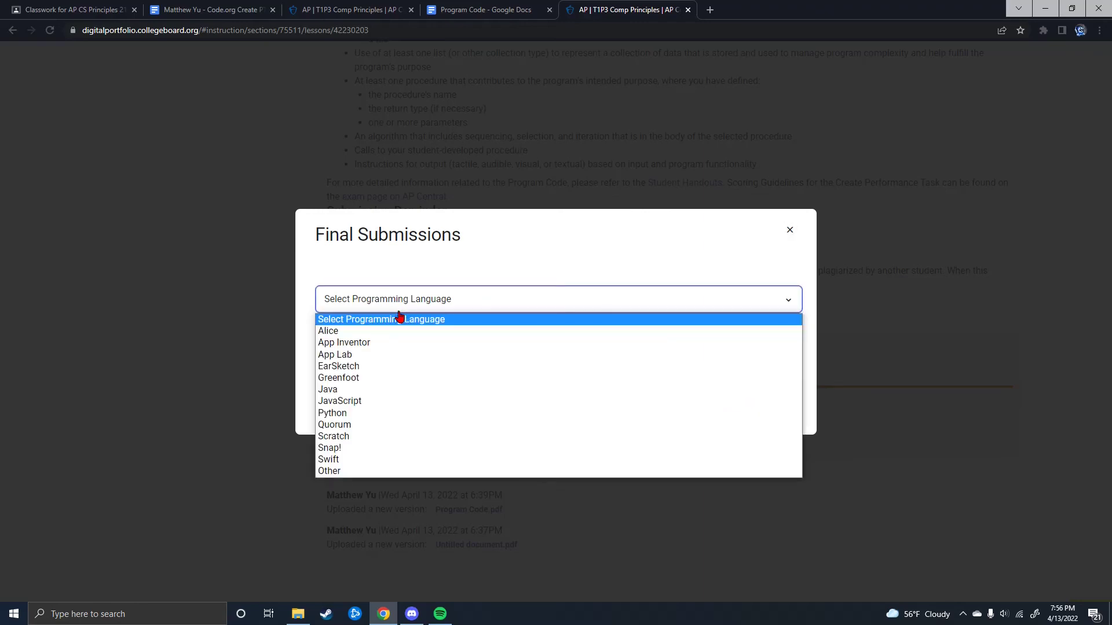
click(374, 402)
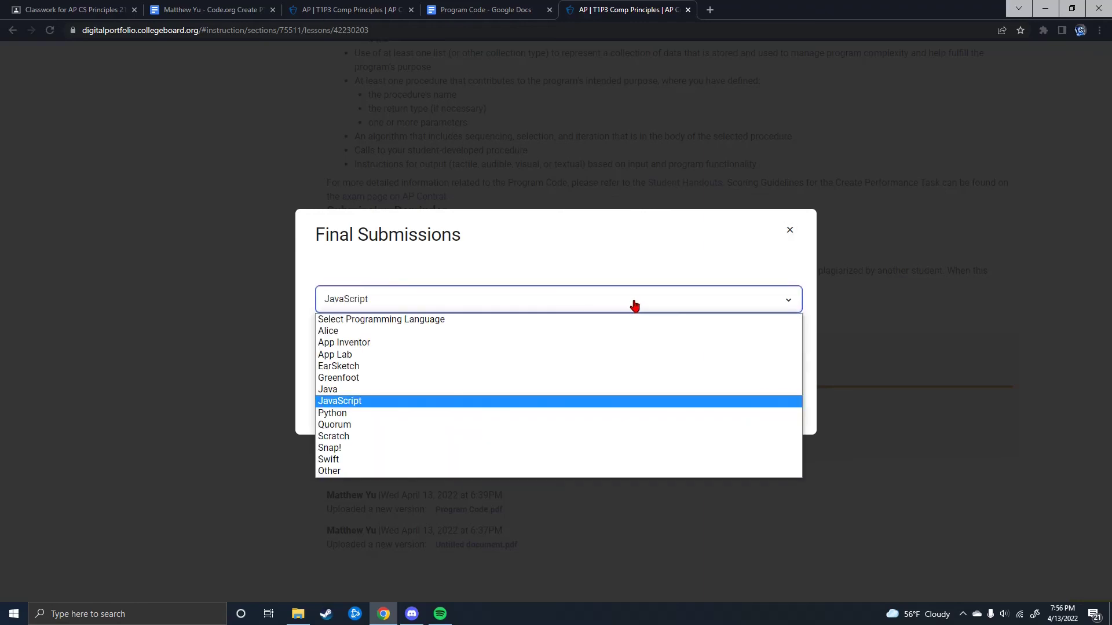
click(768, 399)
Step: Accept the plagiarism, Student Handouts and no-collaboration affirmations and submit the code as final
click(322, 279)
click(322, 312)
click(322, 331)
click(770, 400)
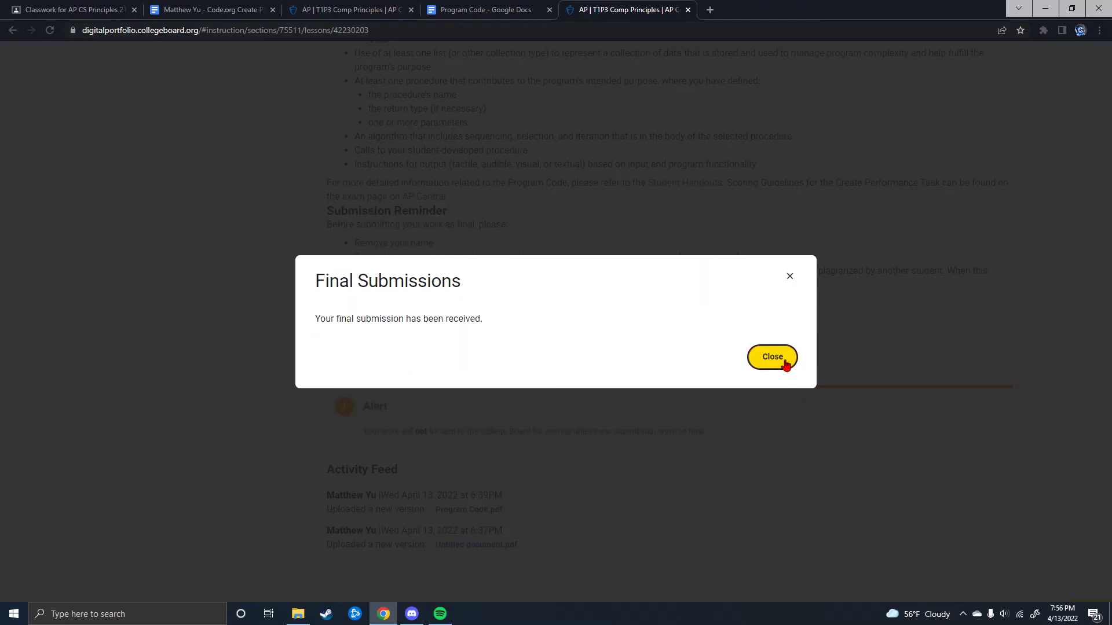
click(777, 358)
scroll(473, 371, up, 5)
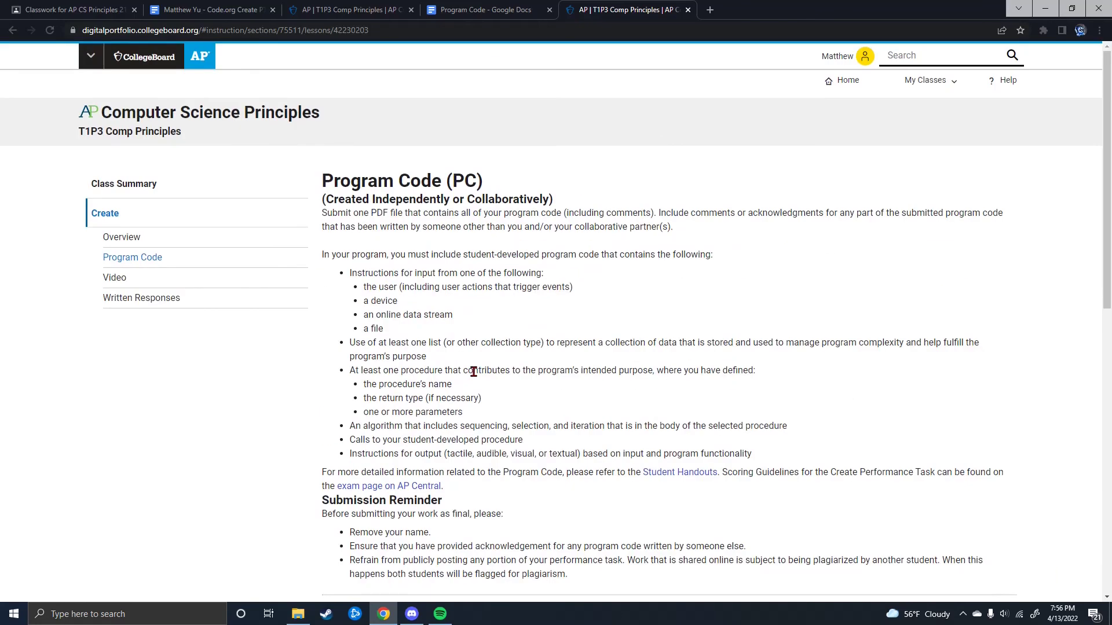